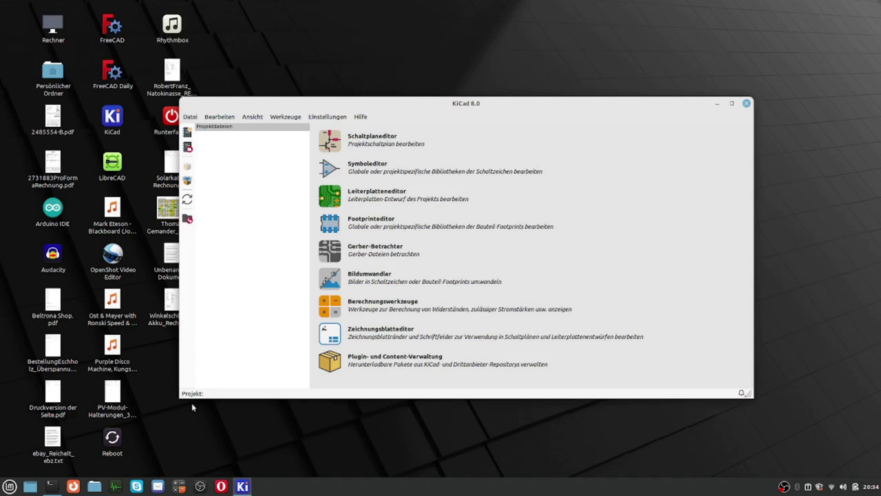
- Try to open the schematic editor with no project loaded
{"action": "left_click_drag", "start_coordinate": [395, 110], "coordinate": [427, 98]}
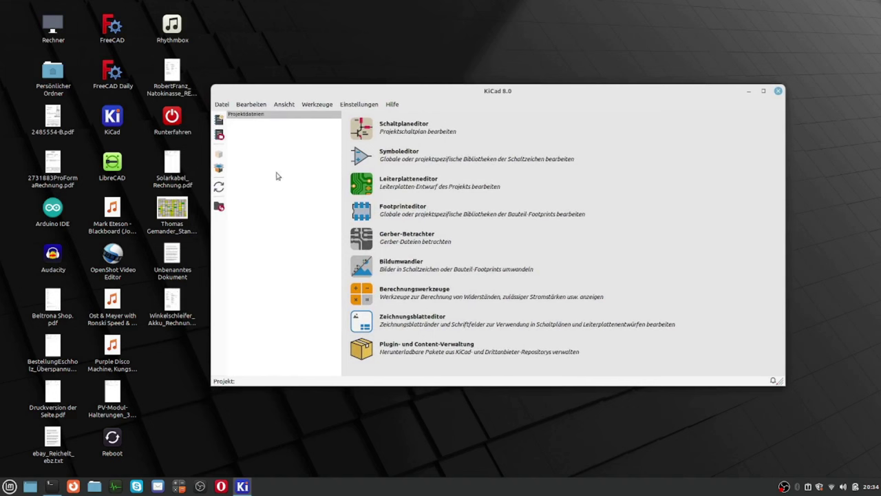
{"action": "left_click", "coordinate": [365, 132]}
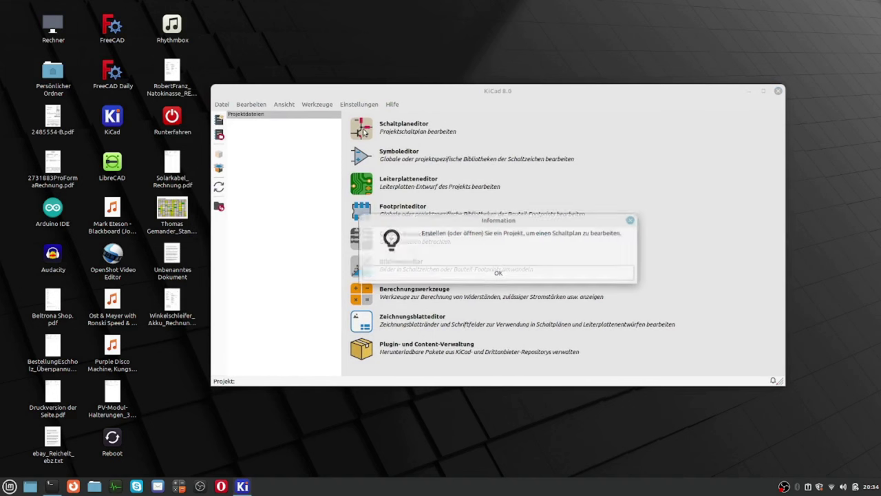
{"action": "left_click", "coordinate": [530, 278]}
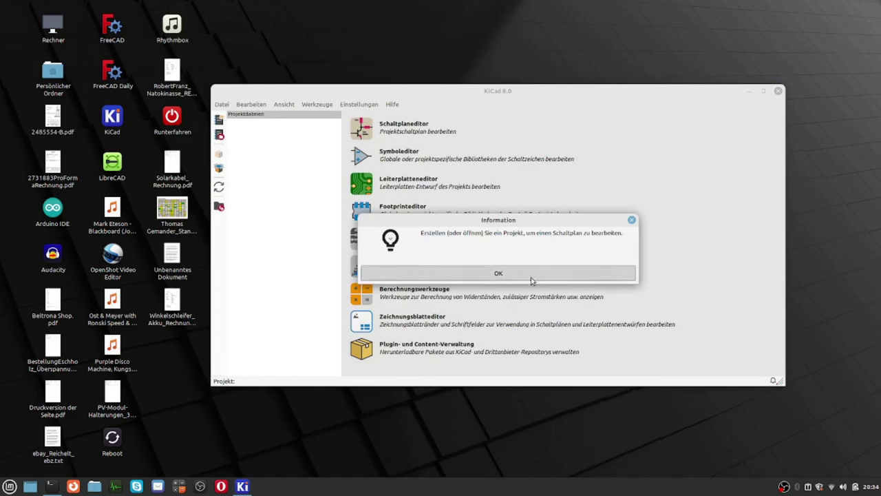
- Create a new project named kicad8_ersterUeberblick in the KiCad7/1Projekte folder
{"action": "left_click", "coordinate": [219, 134]}
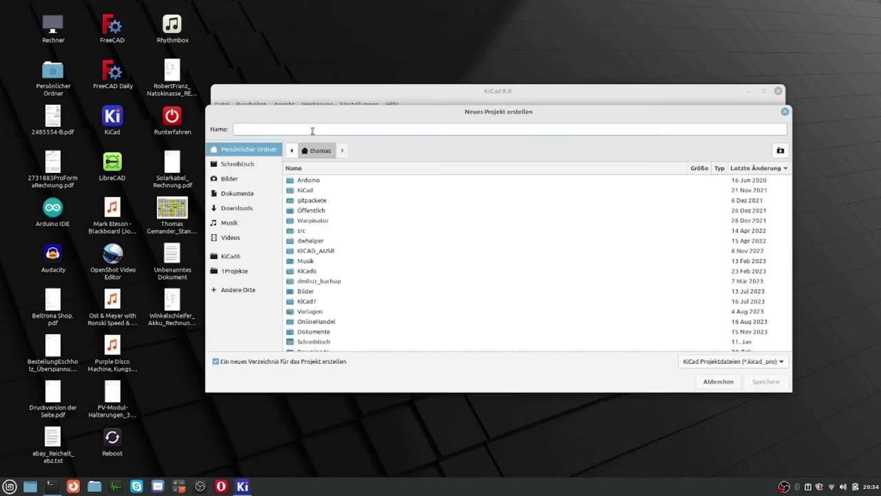
{"action": "type", "text": "kicad8_ersterUeberblick"}
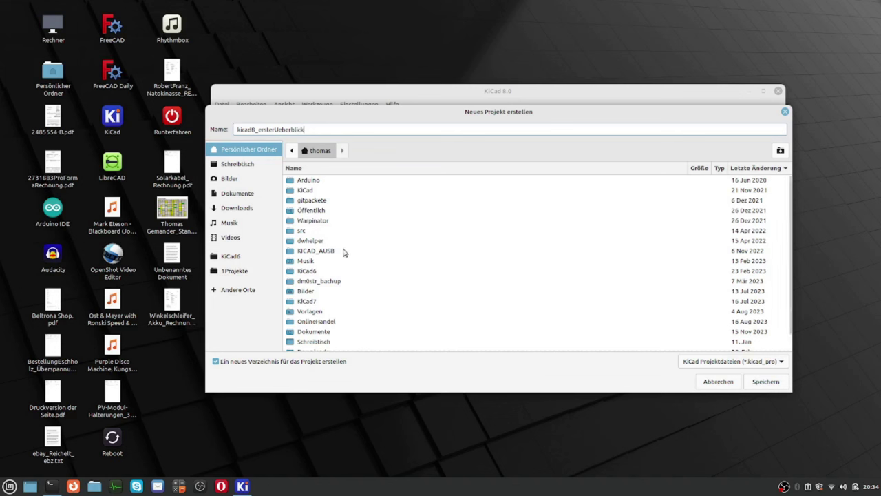
{"action": "left_click", "coordinate": [313, 303]}
{"action": "scroll", "coordinate": [313, 303], "scroll_direction": "down", "scroll_amount": 1}
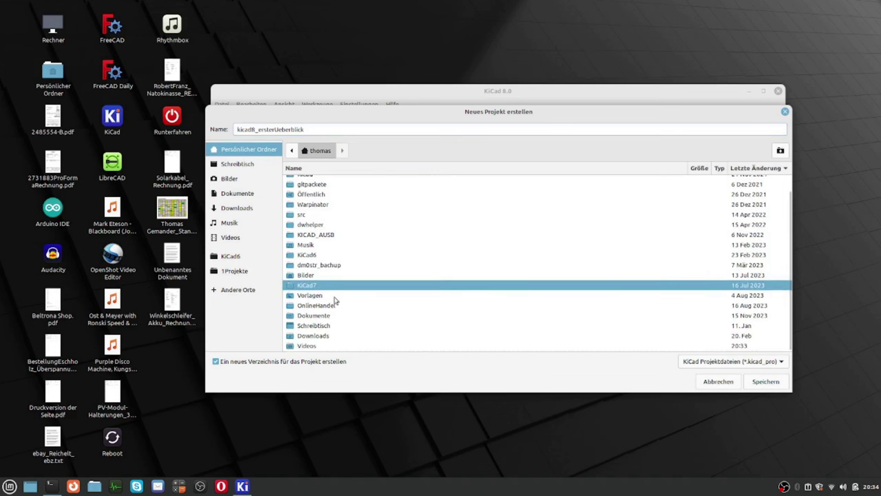
{"action": "double_click", "coordinate": [307, 286]}
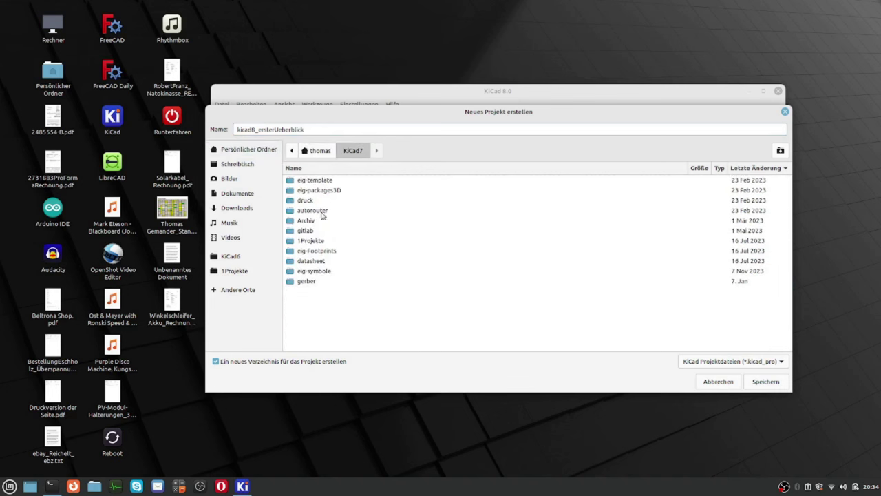
{"action": "left_click", "coordinate": [313, 241]}
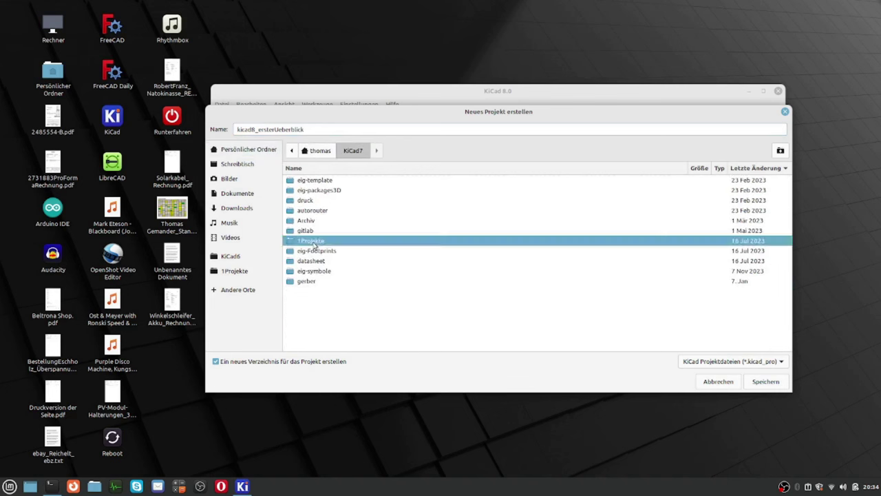
{"action": "double_click", "coordinate": [313, 242]}
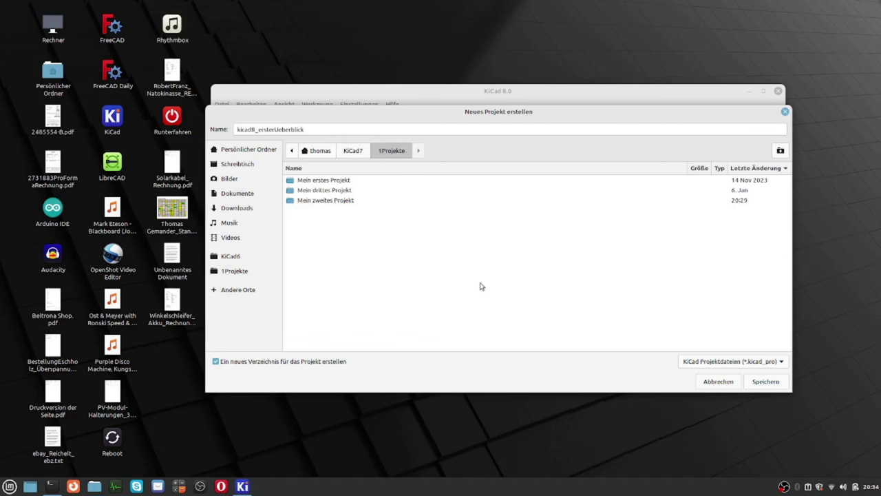
{"action": "left_click", "coordinate": [766, 382]}
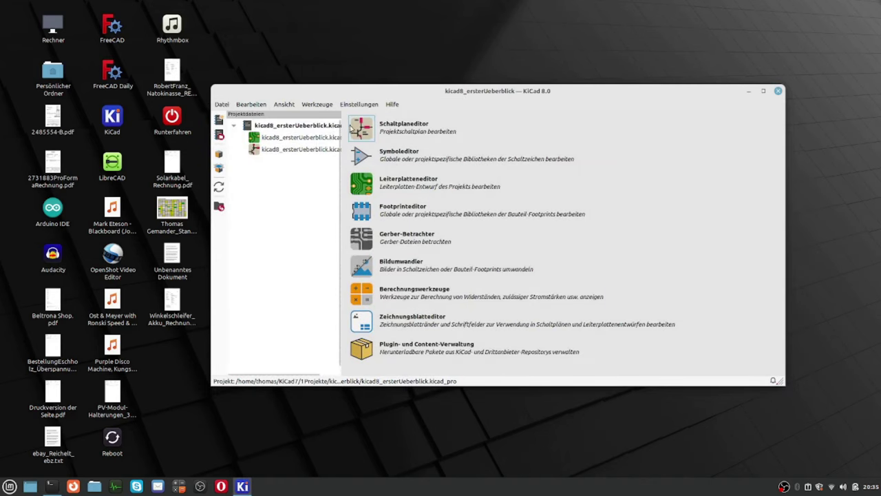
- Open the project's schematic editor, copying the recommended default global symbol library table
{"action": "left_click", "coordinate": [353, 129]}
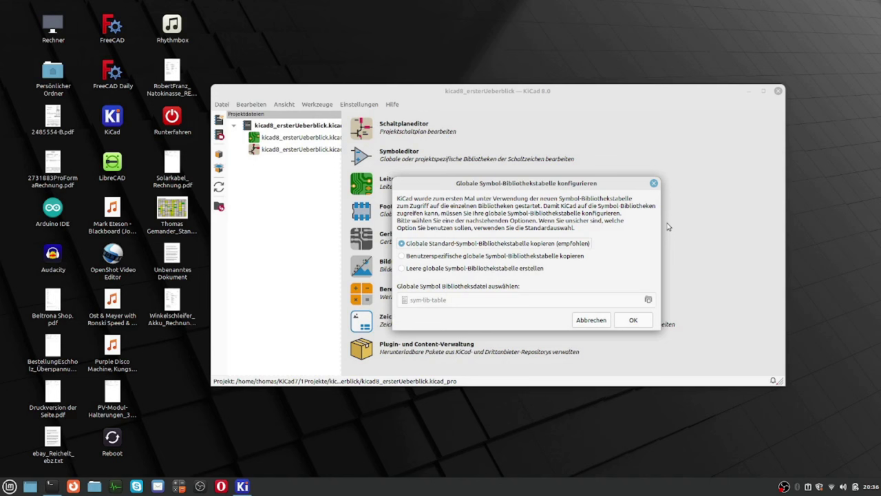
{"action": "left_click", "coordinate": [644, 325]}
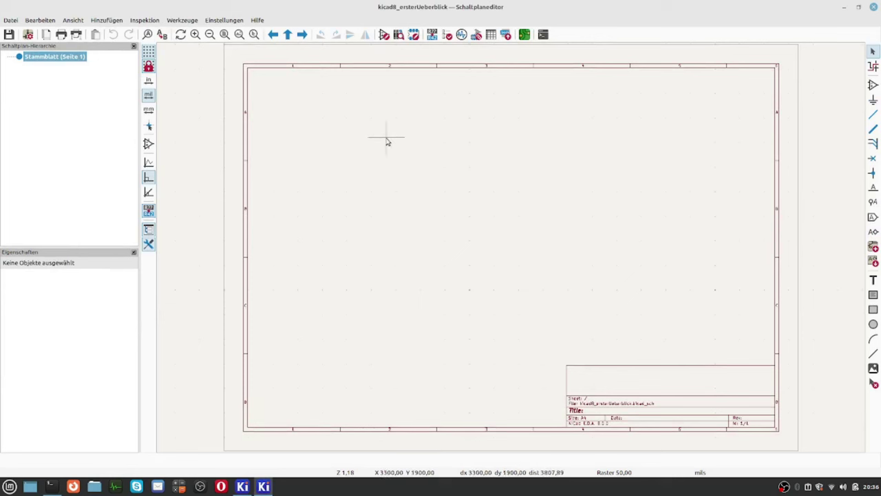
- Place a resistor symbol R from the Device library on the sheet at about X 2800, Y 2500 mils
{"action": "key", "text": "a"}
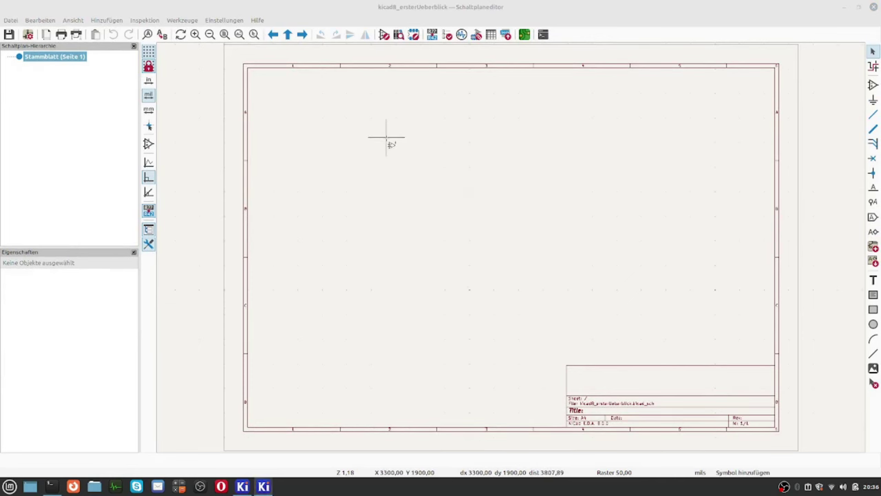
{"action": "left_click", "coordinate": [628, 321]}
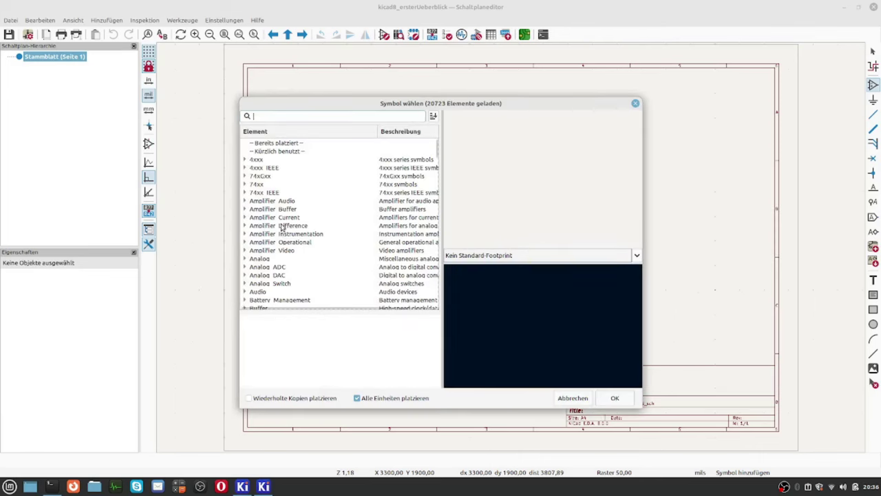
{"action": "type", "text": "r"}
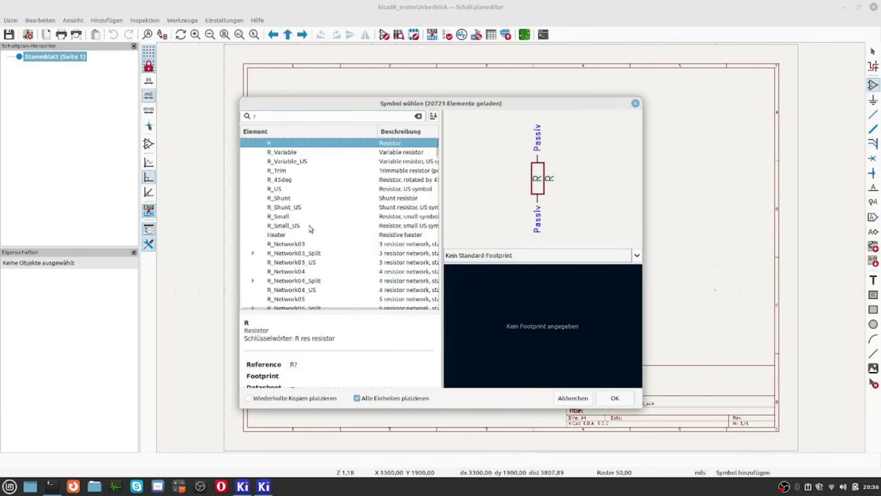
{"action": "left_click", "coordinate": [612, 399]}
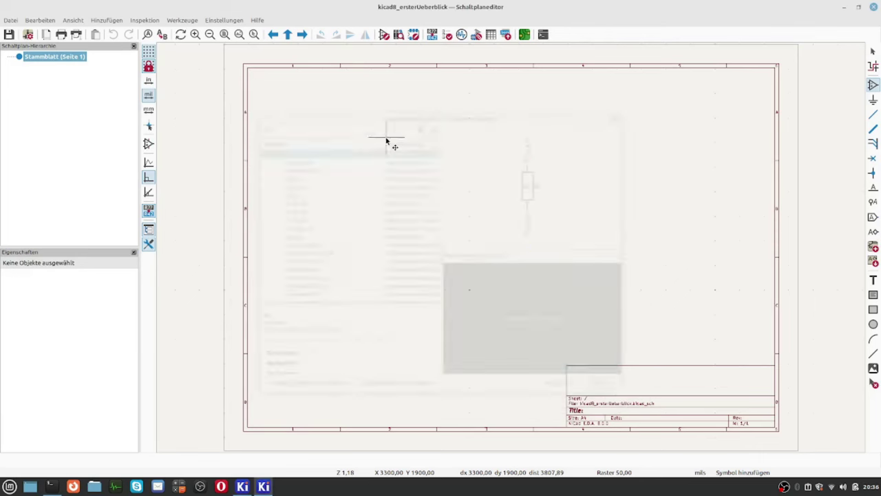
{"action": "left_click", "coordinate": [362, 168]}
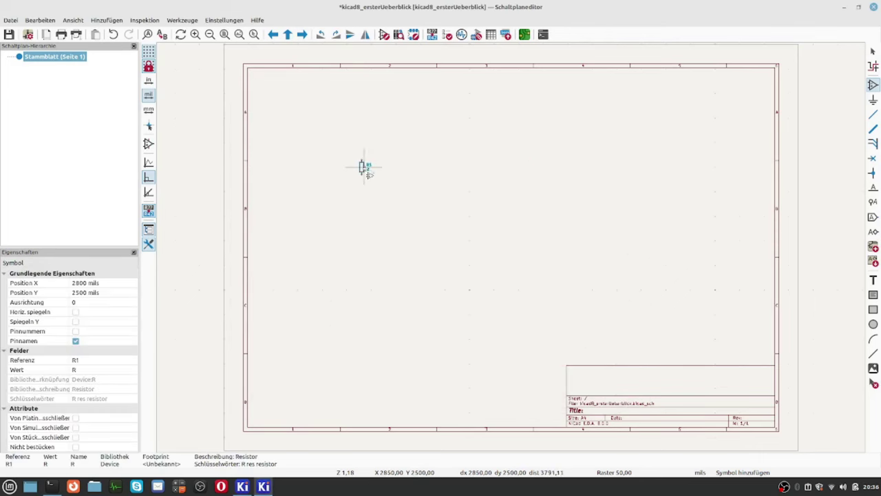
- Hide and show the properties panel and the schematic hierarchy panel again, one after the other
{"action": "scroll", "coordinate": [361, 168], "scroll_direction": "up", "scroll_amount": 6}
{"action": "scroll", "coordinate": [508, 252], "scroll_direction": "up", "scroll_amount": 3}
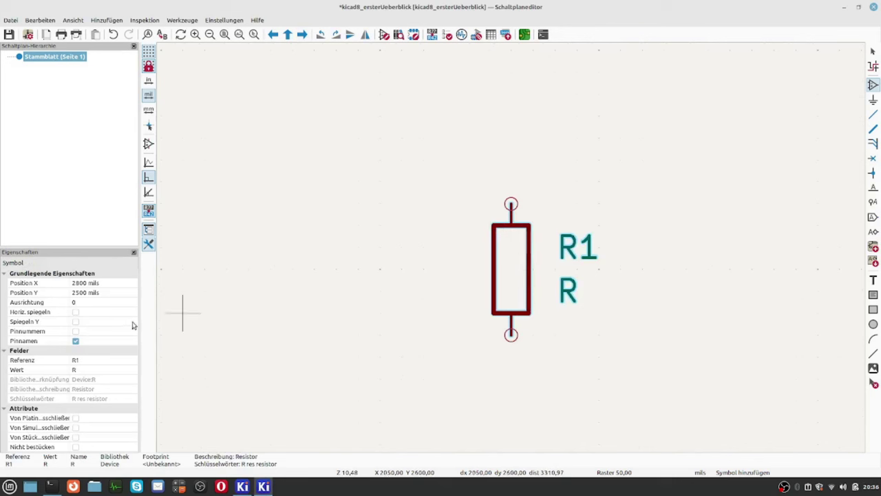
{"action": "scroll", "coordinate": [181, 312], "scroll_direction": "down", "scroll_amount": 1}
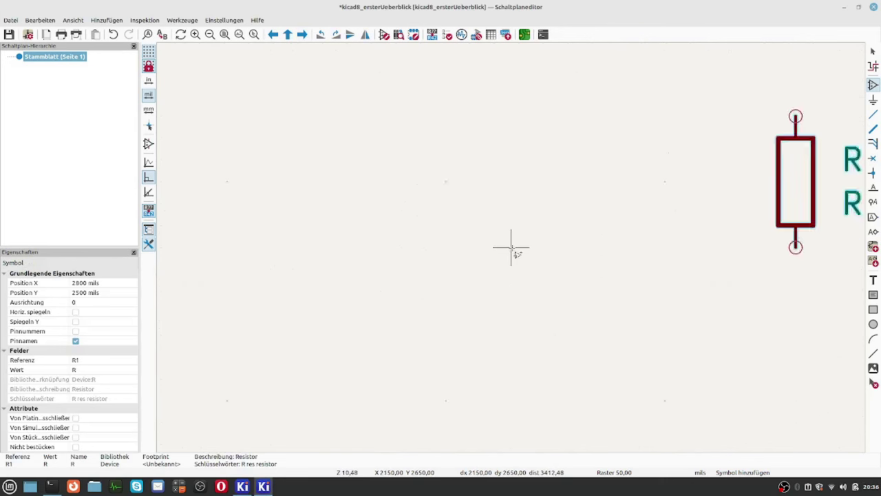
{"action": "scroll", "coordinate": [518, 254], "scroll_direction": "down", "scroll_amount": 2}
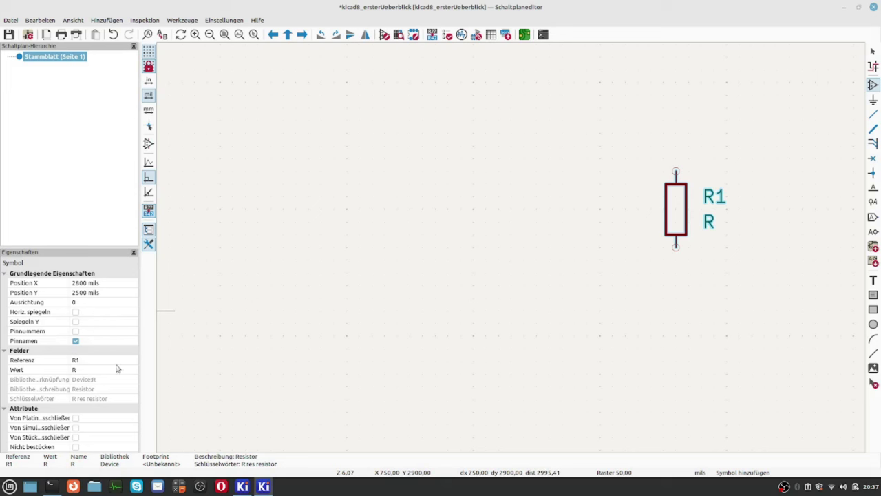
{"action": "left_click", "coordinate": [148, 245]}
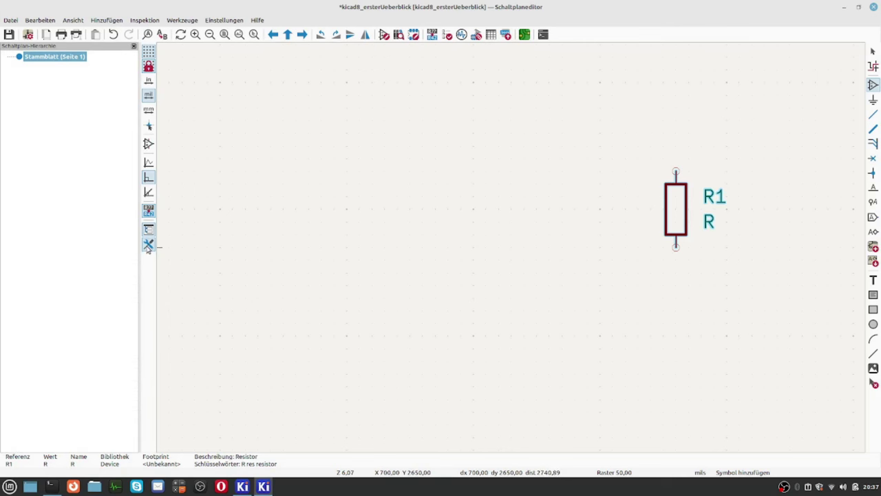
{"action": "left_click", "coordinate": [148, 246]}
{"action": "left_click", "coordinate": [148, 230]}
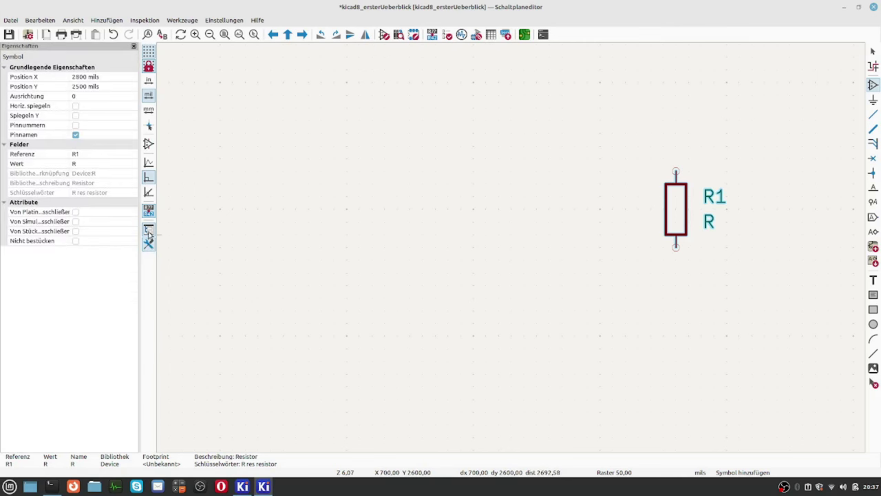
{"action": "left_click", "coordinate": [148, 232]}
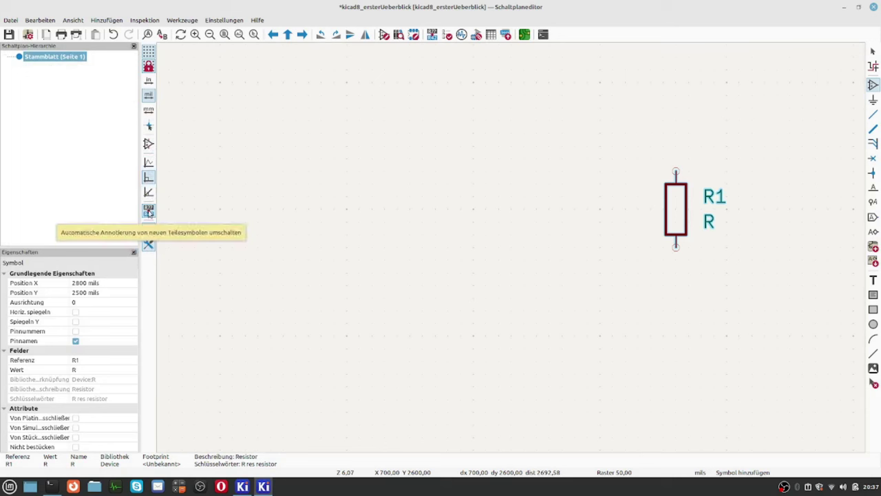
{"action": "left_click", "coordinate": [149, 230]}
{"action": "left_click", "coordinate": [148, 231]}
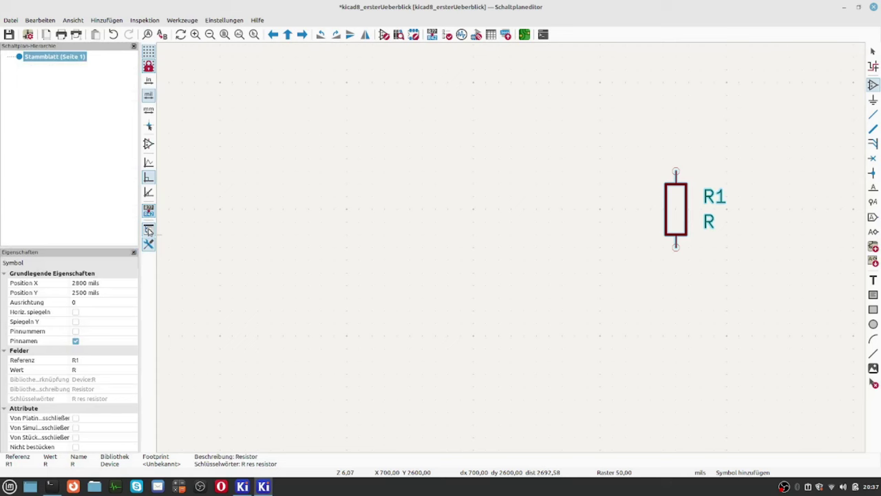
{"action": "left_click", "coordinate": [148, 231]}
{"action": "left_click", "coordinate": [149, 232]}
{"action": "left_click", "coordinate": [149, 246]}
{"action": "left_click", "coordinate": [149, 245]}
- Try out horizontal mirroring, Y mirroring and pin number display on resistor R1, switching each option back off
{"action": "left_click", "coordinate": [75, 314]}
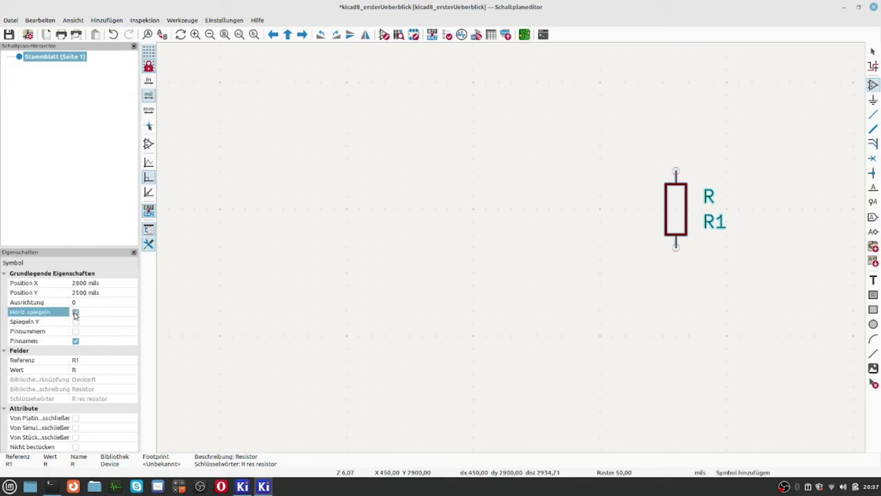
{"action": "left_click", "coordinate": [75, 314]}
{"action": "left_click", "coordinate": [75, 322]}
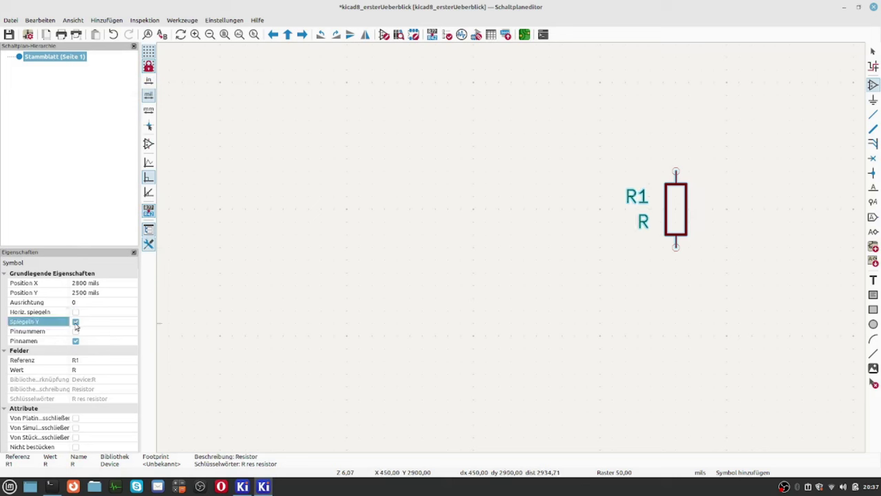
{"action": "left_click", "coordinate": [76, 322]}
{"action": "left_click", "coordinate": [76, 322]}
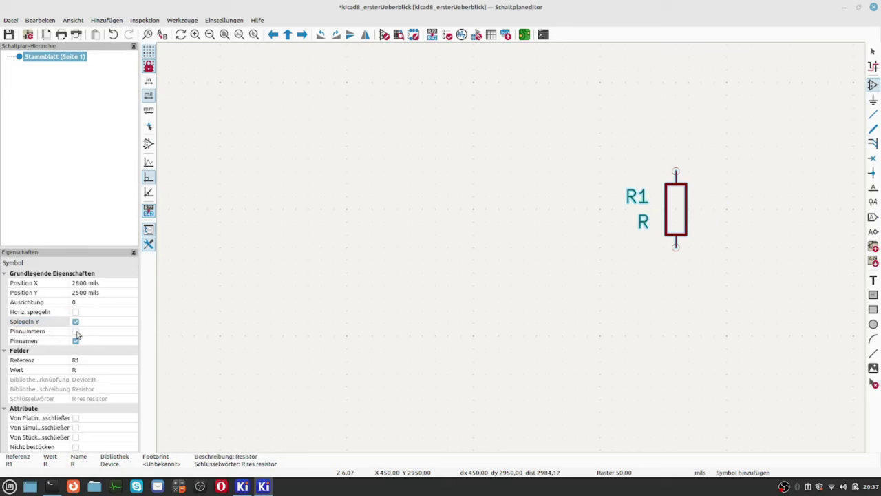
{"action": "left_click", "coordinate": [76, 331]}
{"action": "left_click", "coordinate": [75, 322]}
{"action": "left_click", "coordinate": [76, 331]}
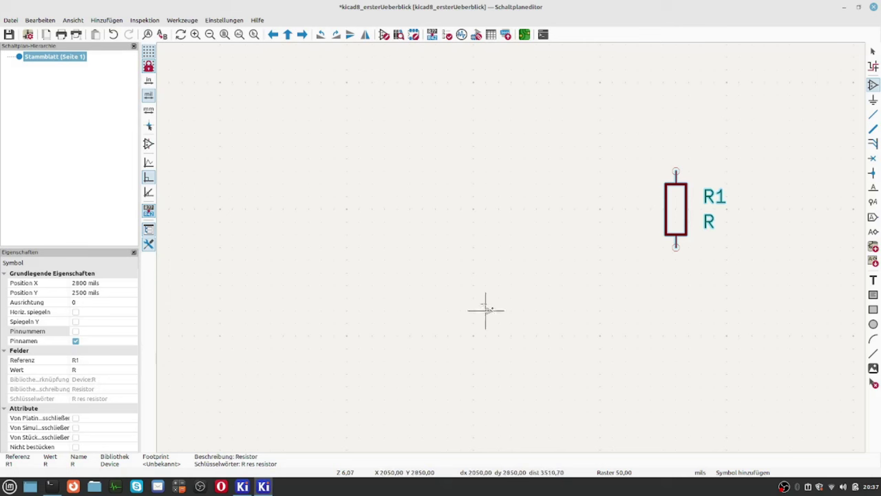
- Set the value of resistor R1 to 470R in its properties
{"action": "key", "text": "v"}
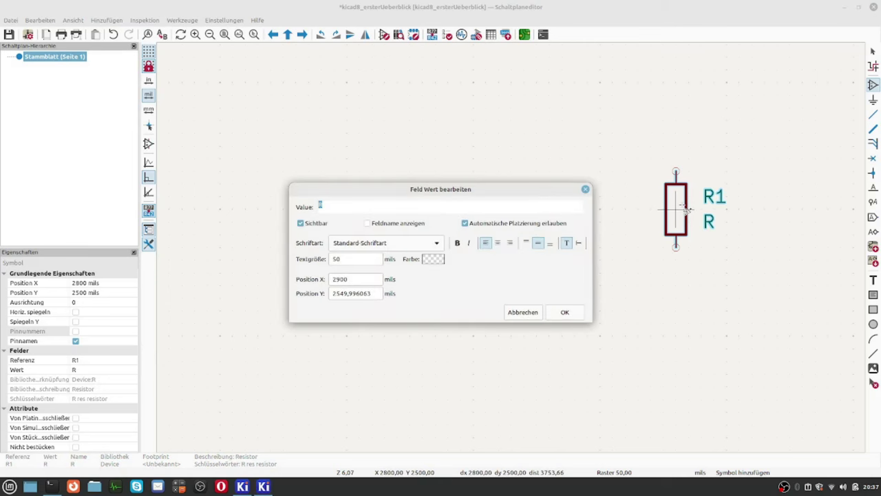
{"action": "key", "text": "Escape"}
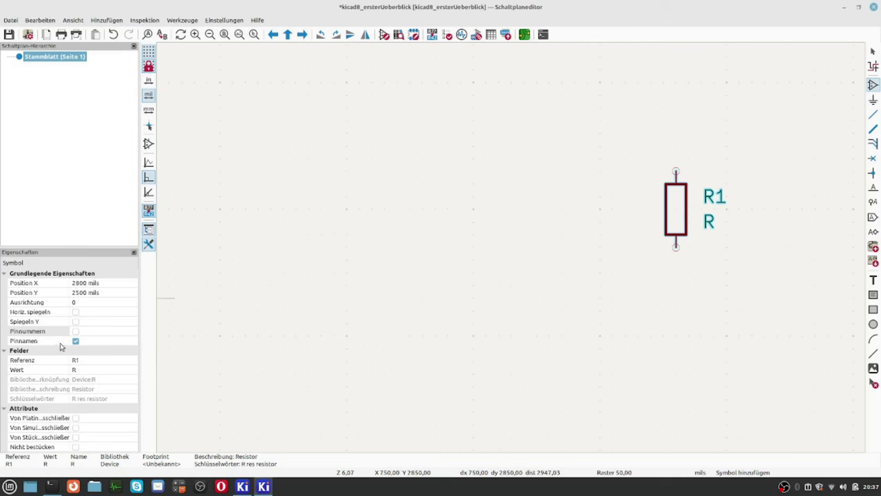
{"action": "left_click", "coordinate": [78, 371]}
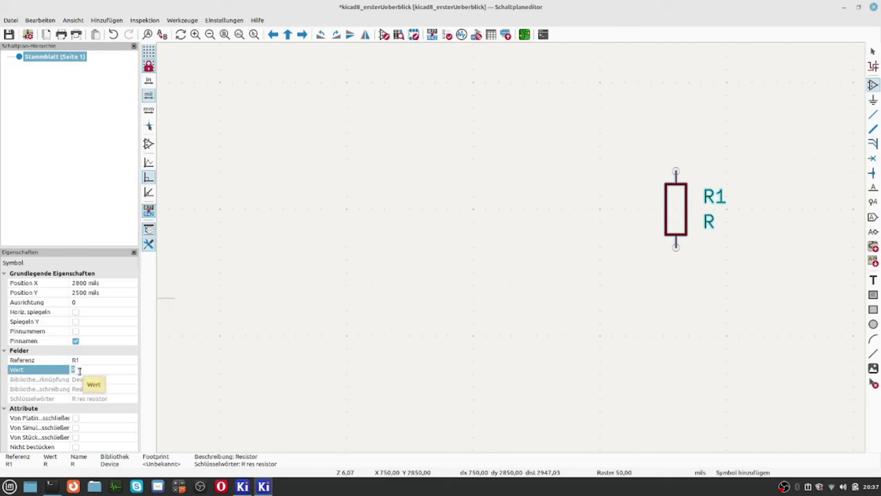
{"action": "type", "text": "470R"}
{"action": "key", "text": "Return"}
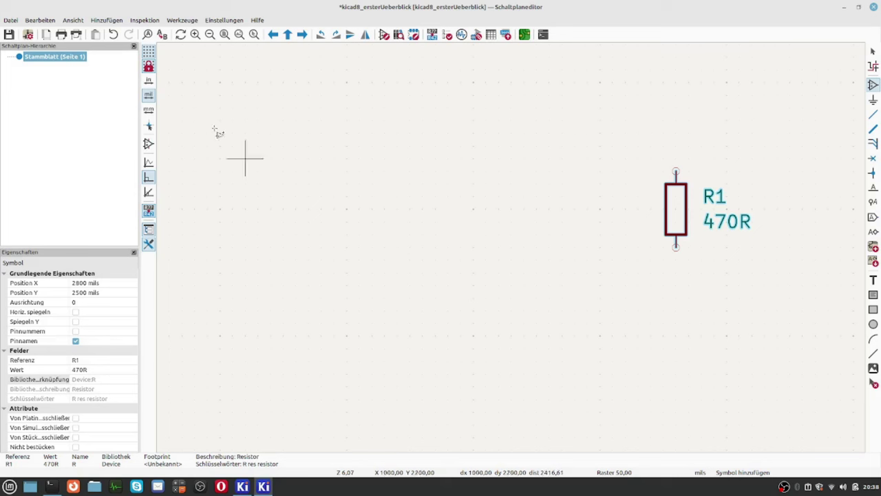
- View the available grid sizes and the symbol properties dialog of resistor R1 without changing anything
{"action": "right_click", "coordinate": [523, 285]}
{"action": "mouse_move", "coordinate": [575, 405]}
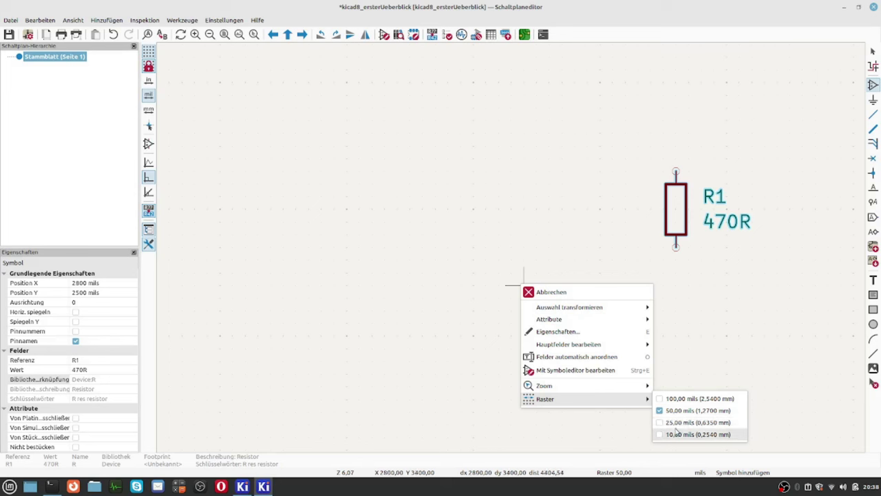
{"action": "left_click", "coordinate": [551, 331]}
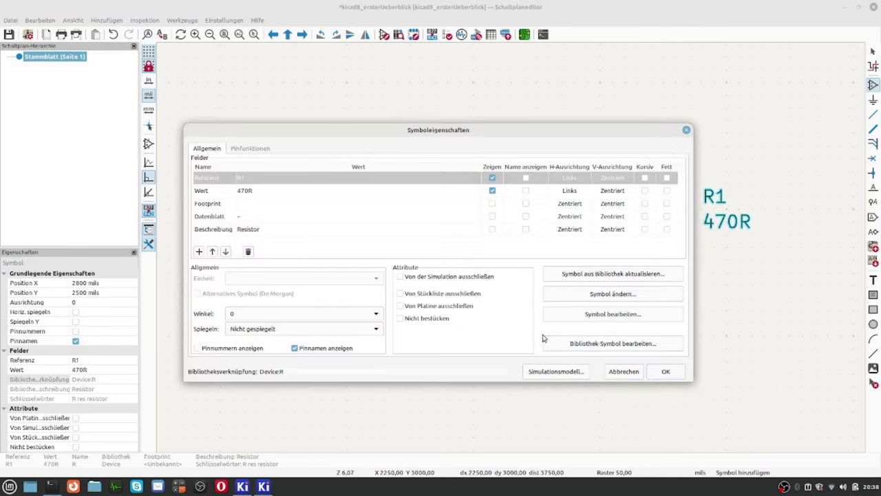
{"action": "left_click", "coordinate": [623, 371]}
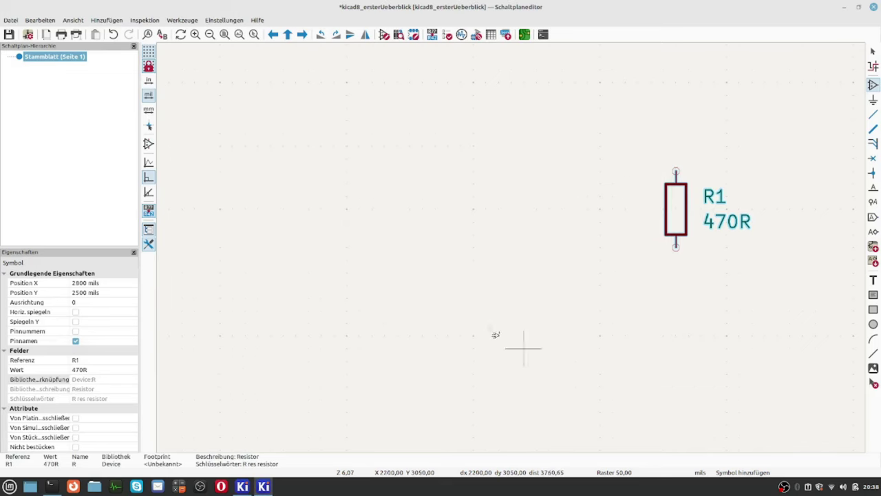
- Examine the schematic setup's formatting, field name templates, BOM presets, violation severity and pin conflict matrix settings, leaving everything unchanged
{"action": "left_click", "coordinate": [28, 35]}
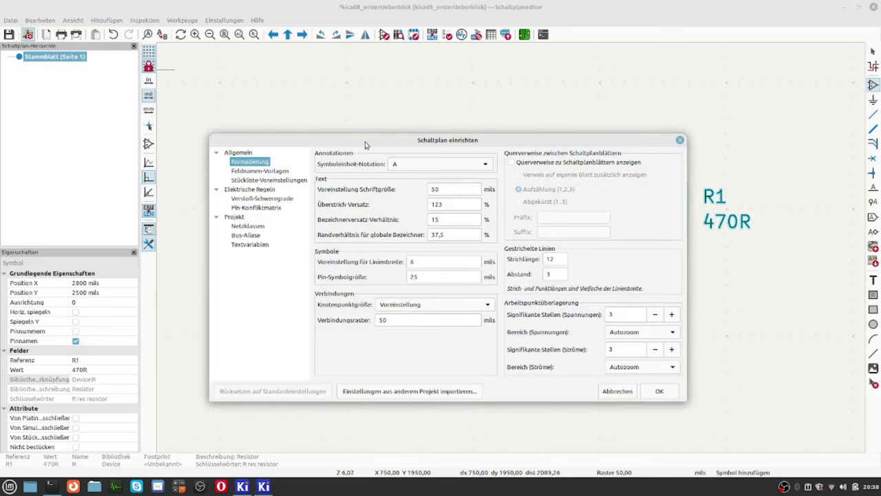
{"action": "left_click_drag", "start_coordinate": [365, 144], "coordinate": [214, 131]}
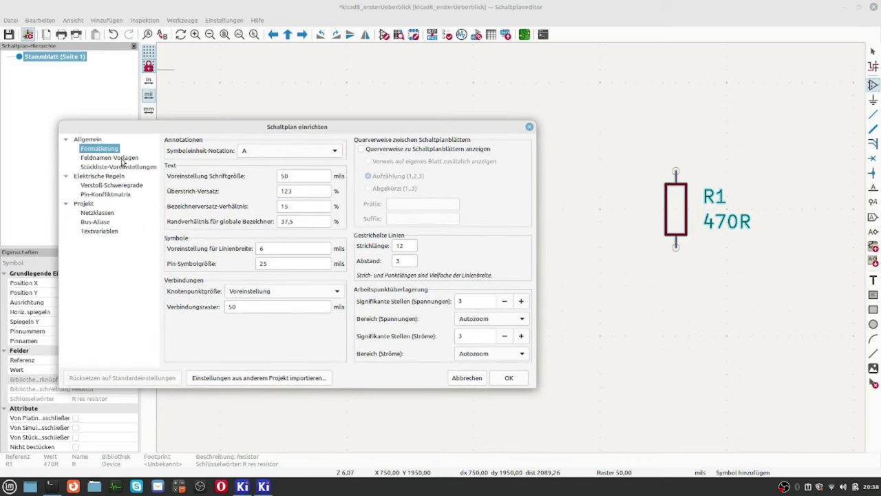
{"action": "left_click", "coordinate": [123, 159]}
{"action": "left_click", "coordinate": [122, 166]}
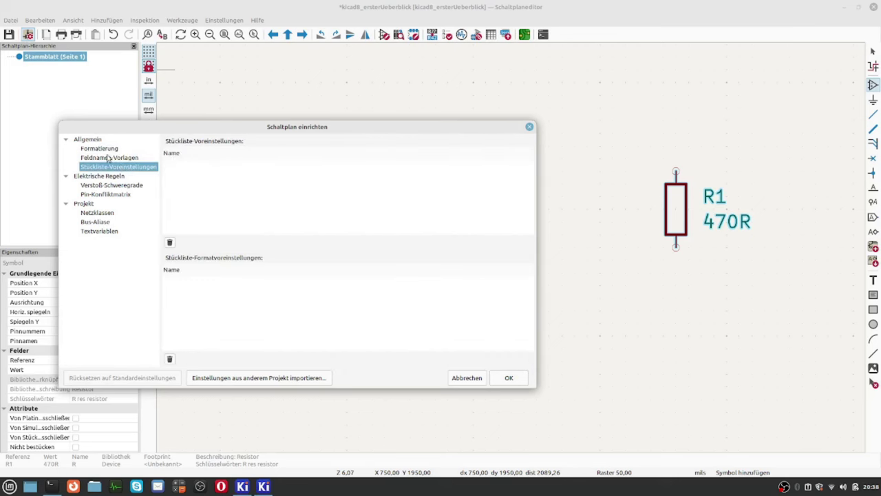
{"action": "left_click", "coordinate": [106, 150]}
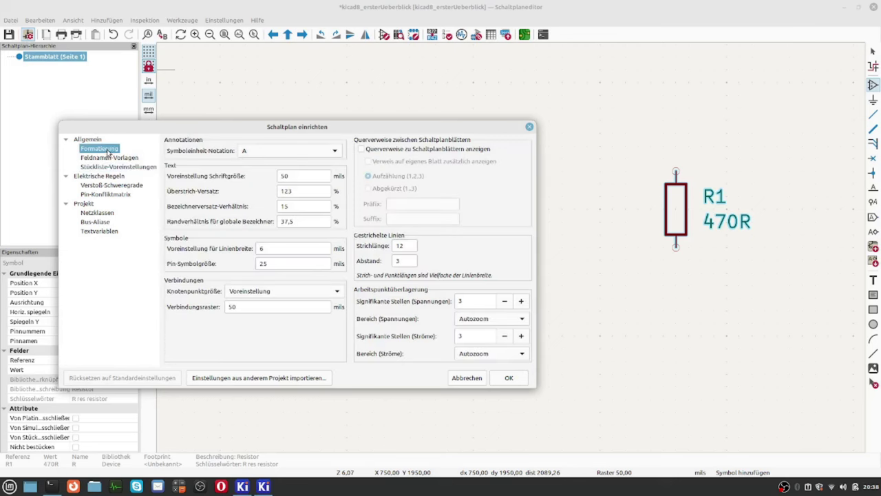
{"action": "left_click", "coordinate": [100, 186]}
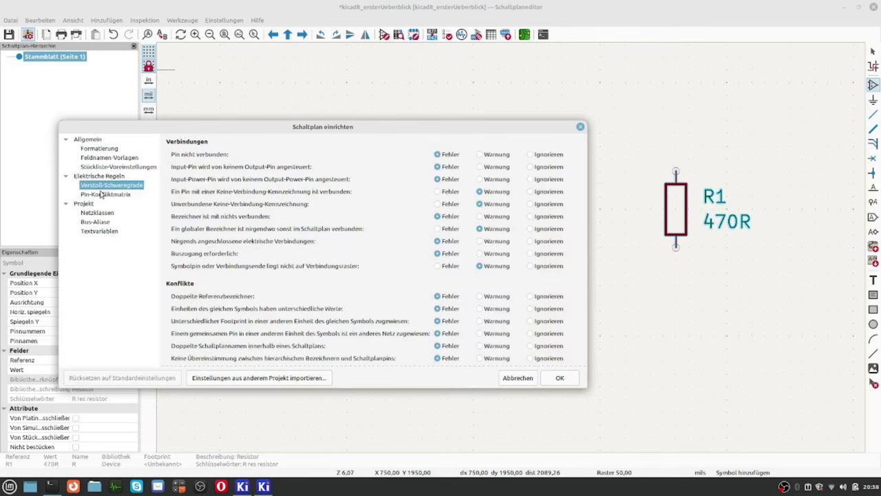
{"action": "left_click", "coordinate": [104, 194]}
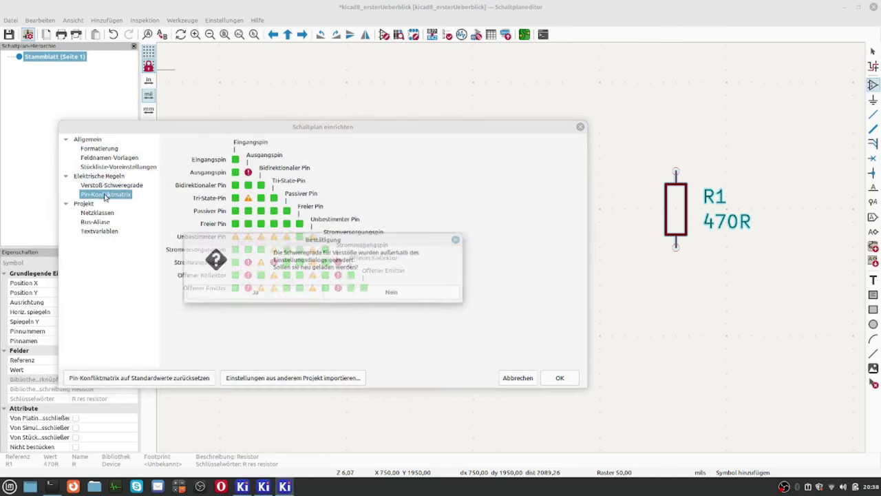
{"action": "left_click", "coordinate": [367, 298]}
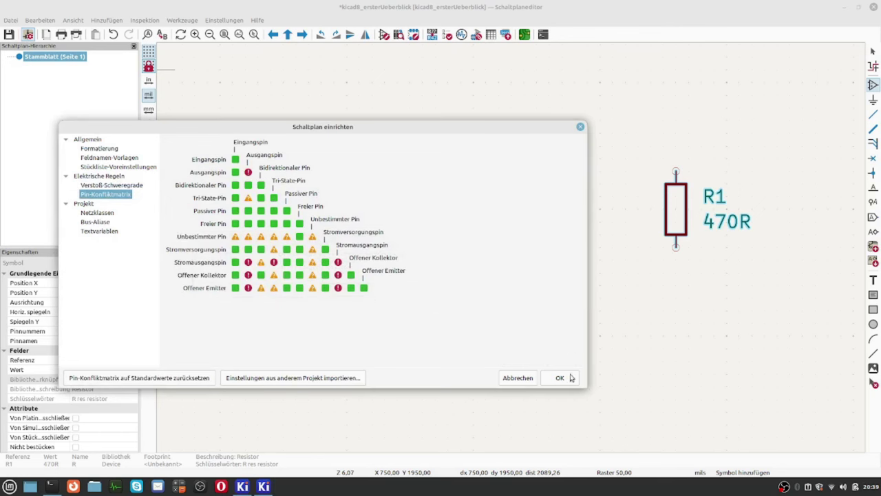
{"action": "left_click", "coordinate": [519, 377]}
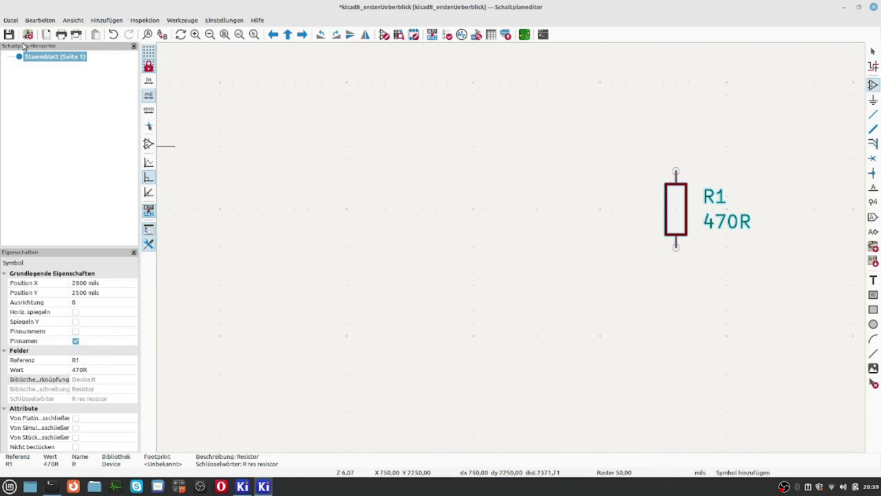
- Open the preferences at the schematic editor's grid settings, looking at its display options on the way
{"action": "left_click", "coordinate": [209, 21]}
{"action": "left_click", "coordinate": [229, 61]}
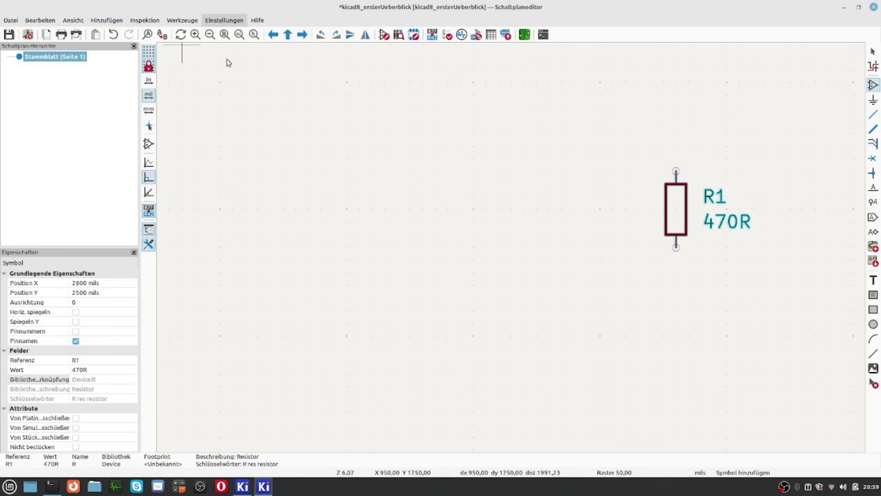
{"action": "left_click_drag", "start_coordinate": [268, 97], "coordinate": [139, 88]}
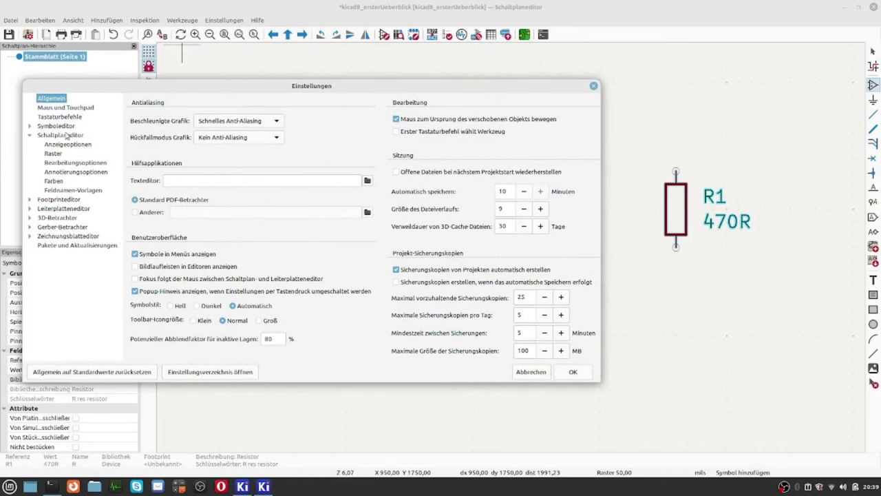
{"action": "left_click", "coordinate": [55, 154]}
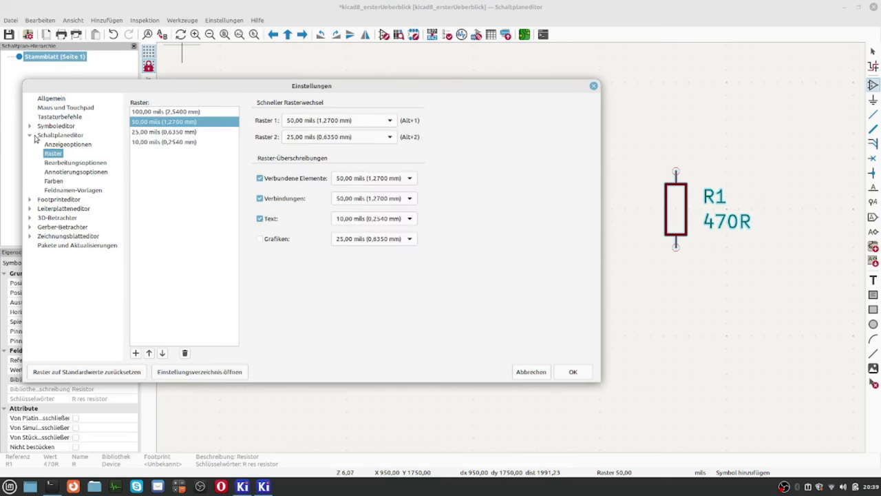
{"action": "left_click", "coordinate": [29, 137]}
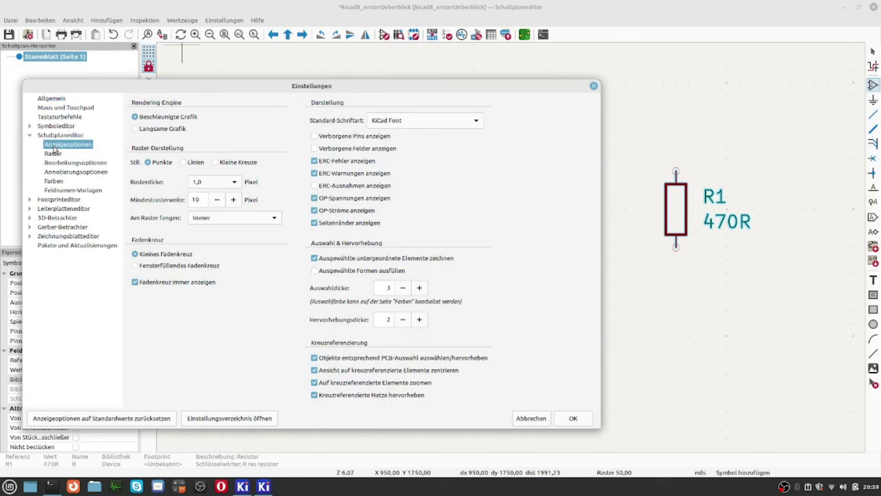
{"action": "left_click", "coordinate": [53, 152]}
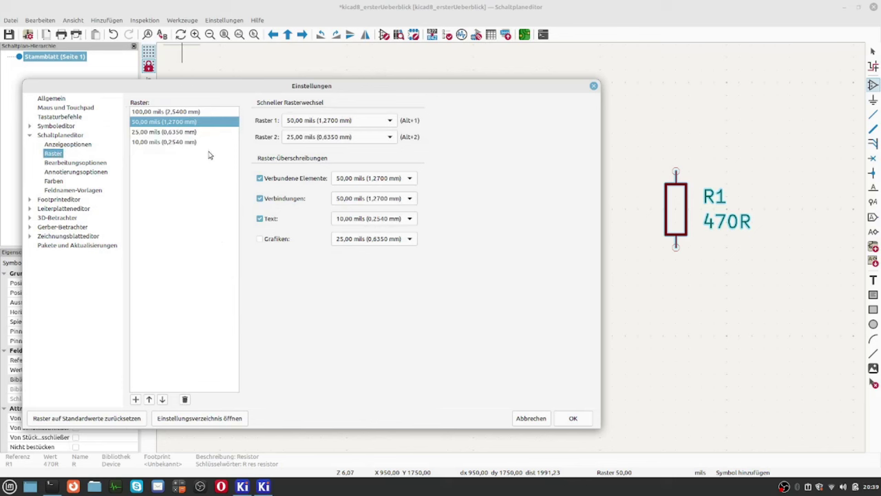
- Add a linked grid named Test with a spacing of 1 mil and apply the preferences
{"action": "left_click", "coordinate": [135, 399]}
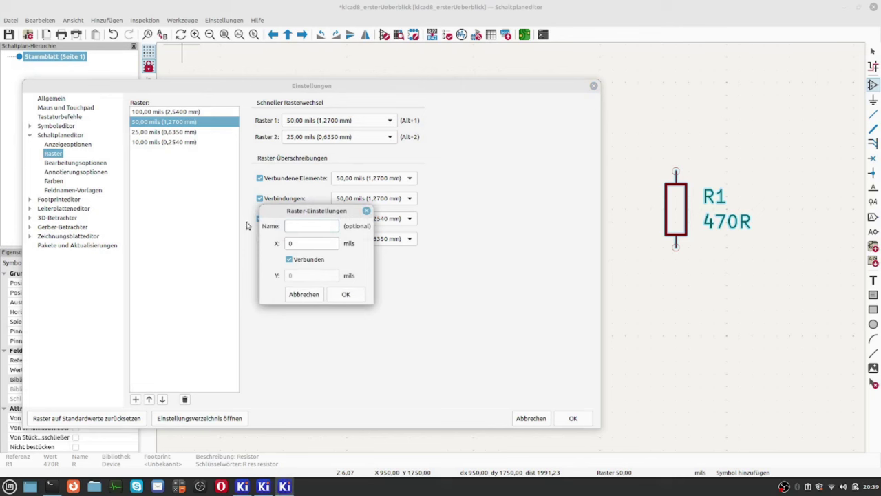
{"action": "left_click", "coordinate": [313, 297]}
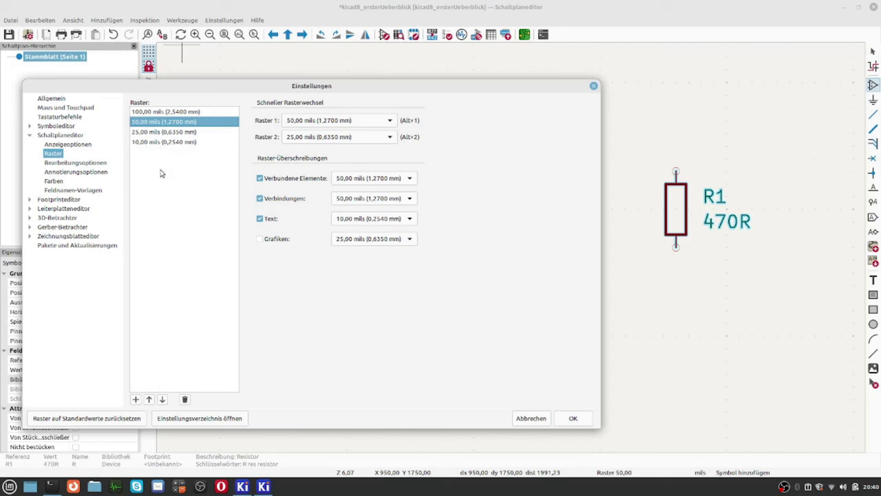
{"action": "left_click", "coordinate": [135, 399]}
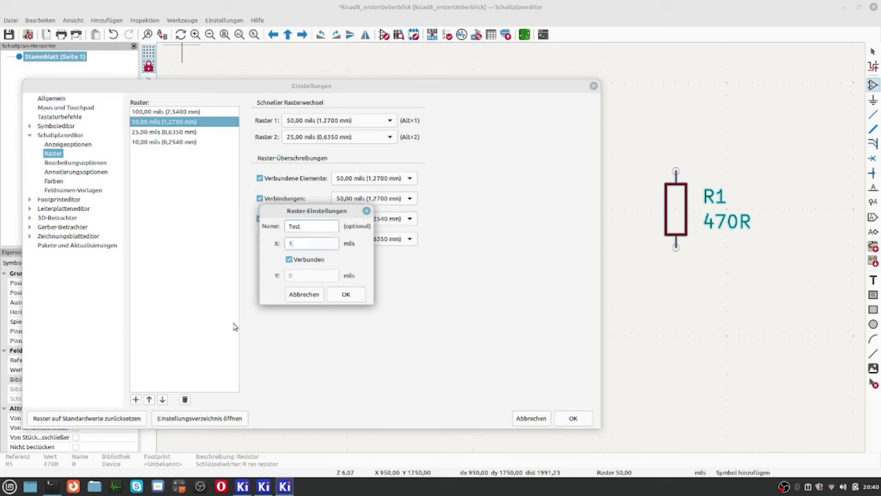
{"action": "left_click", "coordinate": [337, 297]}
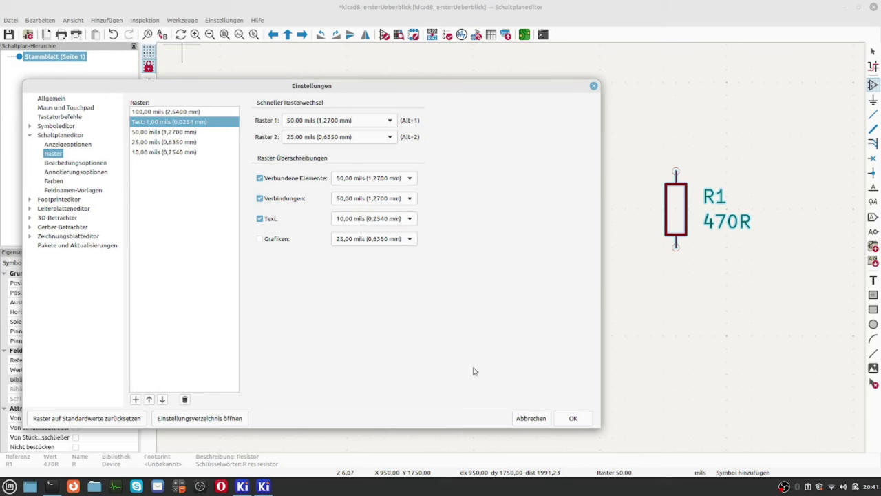
{"action": "left_click", "coordinate": [570, 419]}
{"action": "left_click", "coordinate": [517, 380]}
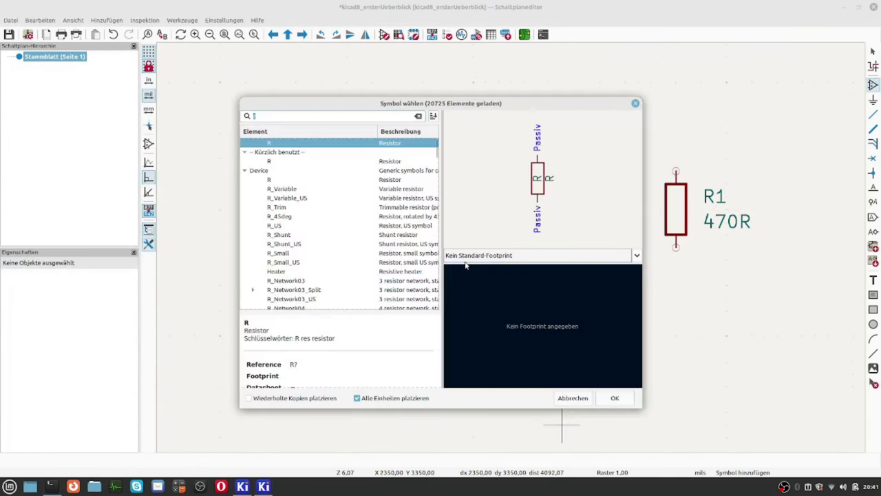
{"action": "left_click", "coordinate": [572, 398]}
{"action": "scroll", "coordinate": [512, 255], "scroll_direction": "down", "scroll_amount": 1}
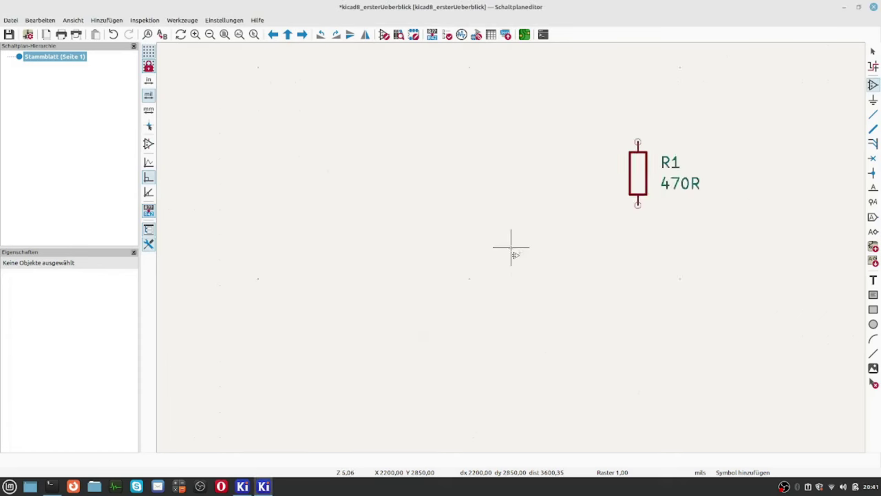
{"action": "scroll", "coordinate": [513, 253], "scroll_direction": "down", "scroll_amount": 2}
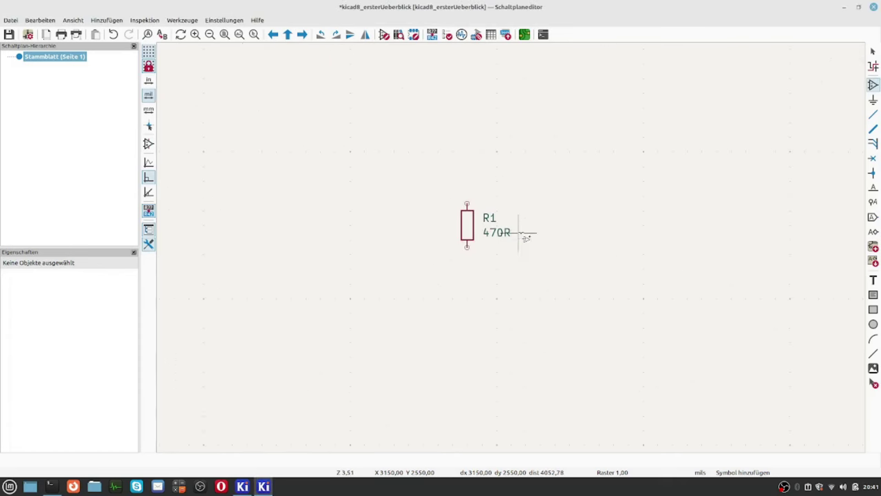
{"action": "scroll", "coordinate": [523, 236], "scroll_direction": "up", "scroll_amount": 3}
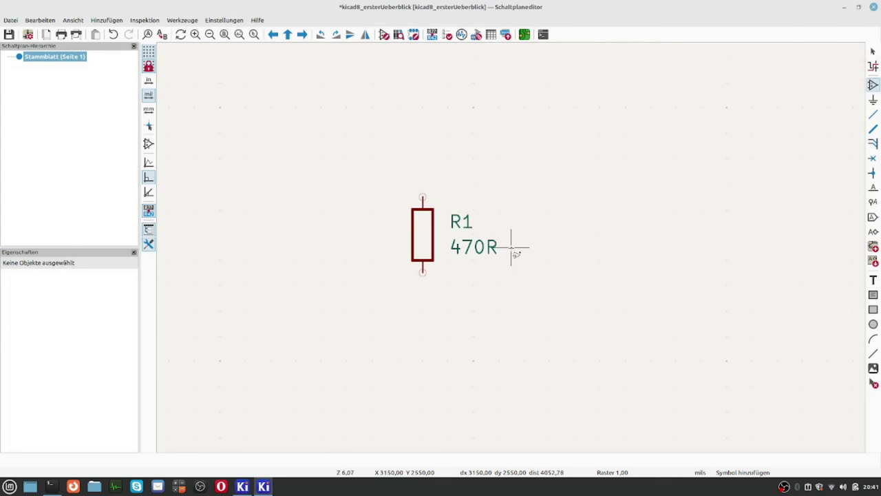
- Search the symbol library for "ardu" and place an Arduino_Nano_v3.x symbol beside R1, at about X 3800, Y 2650 mils
{"action": "left_click", "coordinate": [372, 285]}
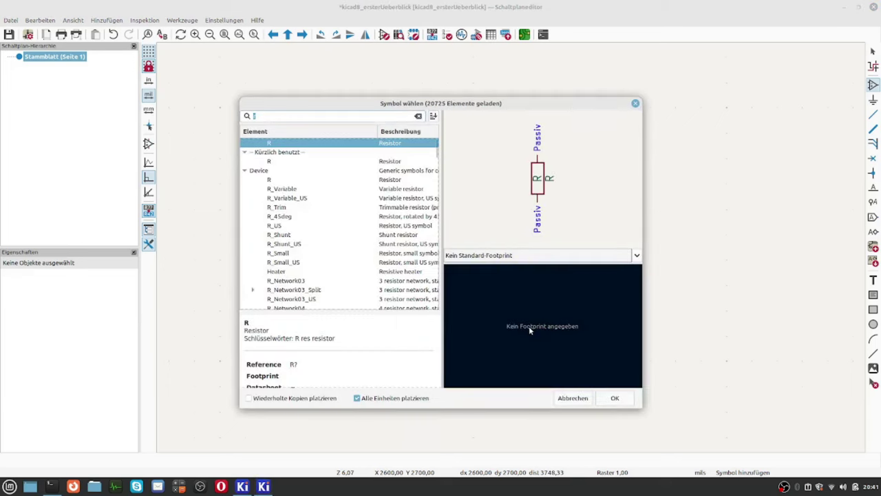
{"action": "type", "text": "ad"}
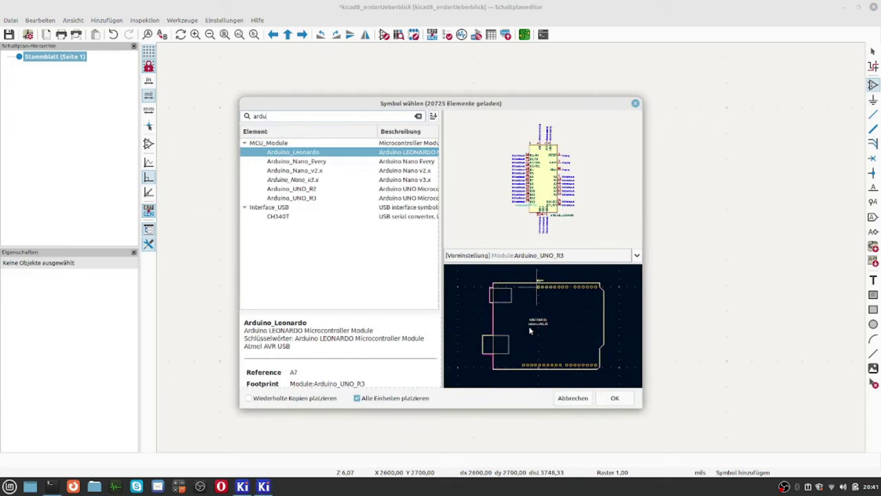
{"action": "left_click", "coordinate": [309, 180]}
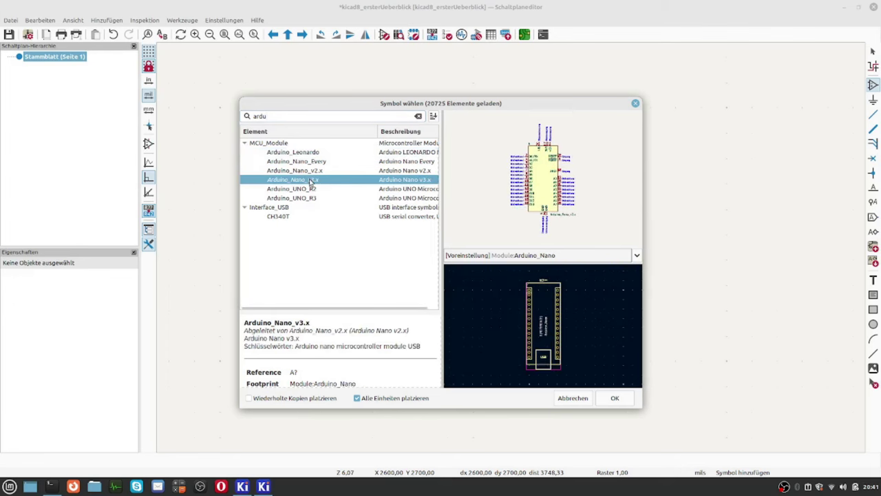
{"action": "left_click", "coordinate": [615, 405]}
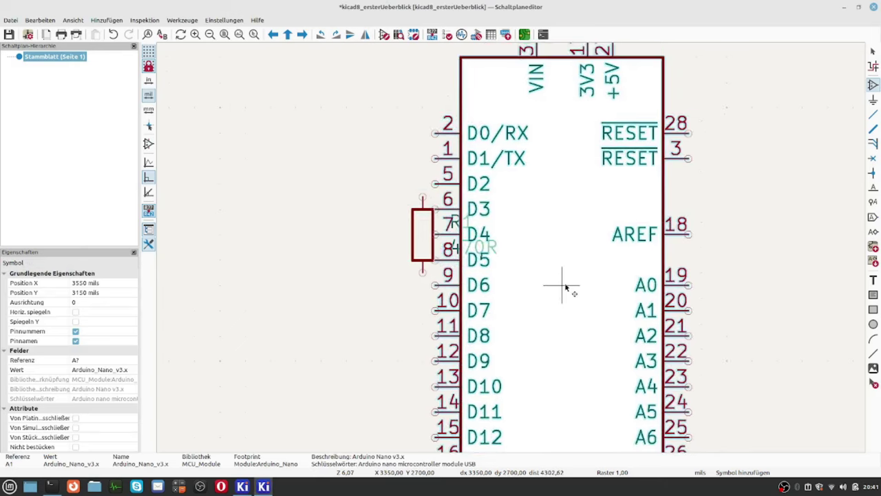
{"action": "scroll", "coordinate": [567, 291], "scroll_direction": "down", "scroll_amount": 2}
{"action": "left_click", "coordinate": [576, 246]}
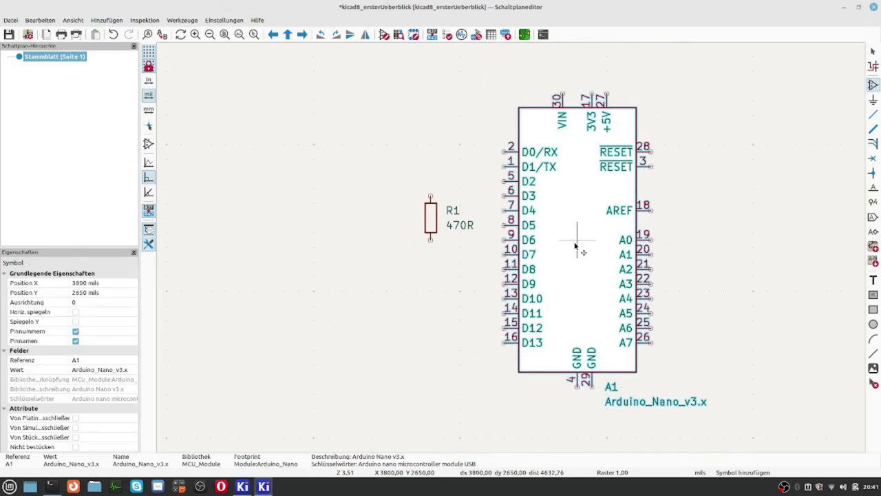
{"action": "scroll", "coordinate": [668, 241], "scroll_direction": "up", "scroll_amount": 2}
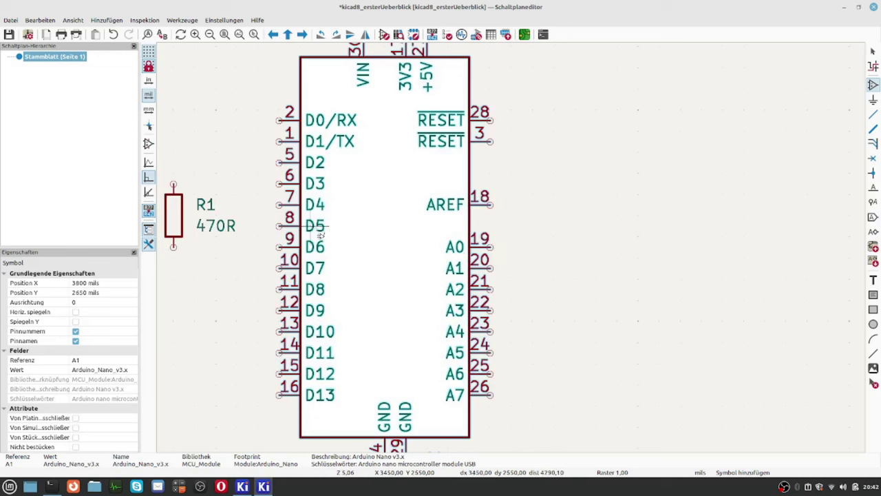
{"action": "key", "text": "Escape"}
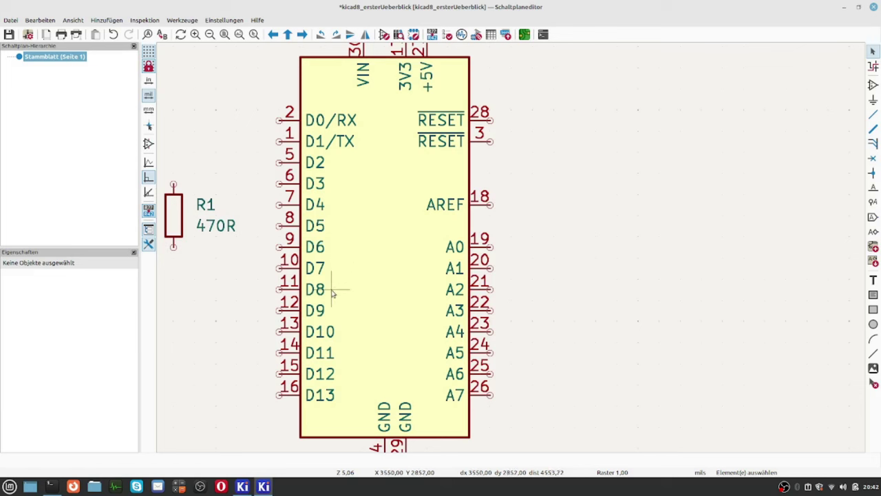
- Examine the commands available for pins D3 and D4 of the Arduino Nano symbol, including the pin helpers for D4
{"action": "right_click", "coordinate": [316, 184]}
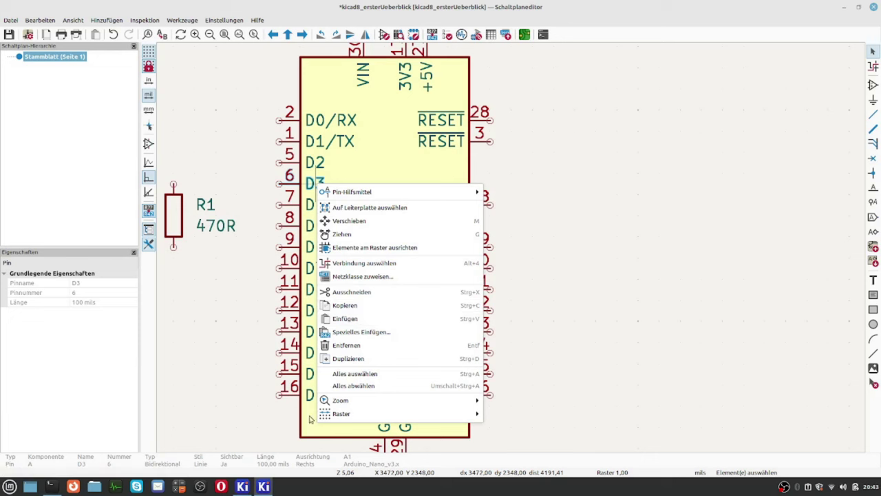
{"action": "left_click", "coordinate": [238, 421]}
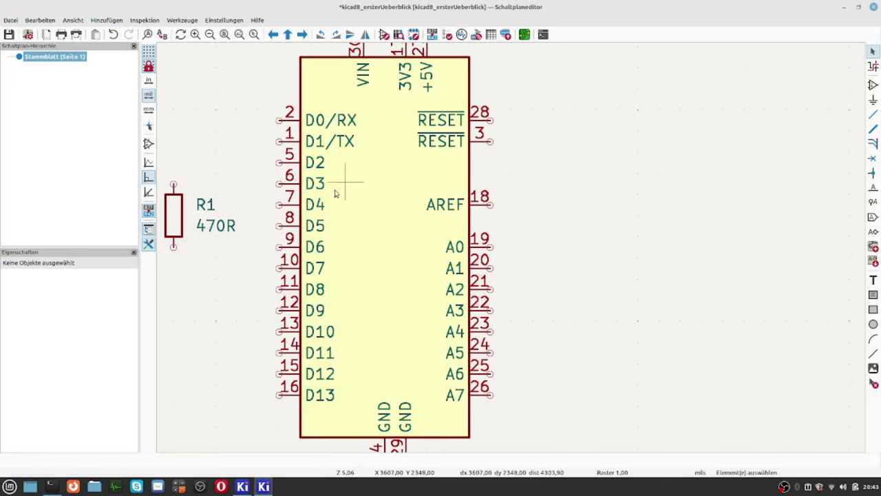
{"action": "left_click", "coordinate": [280, 206]}
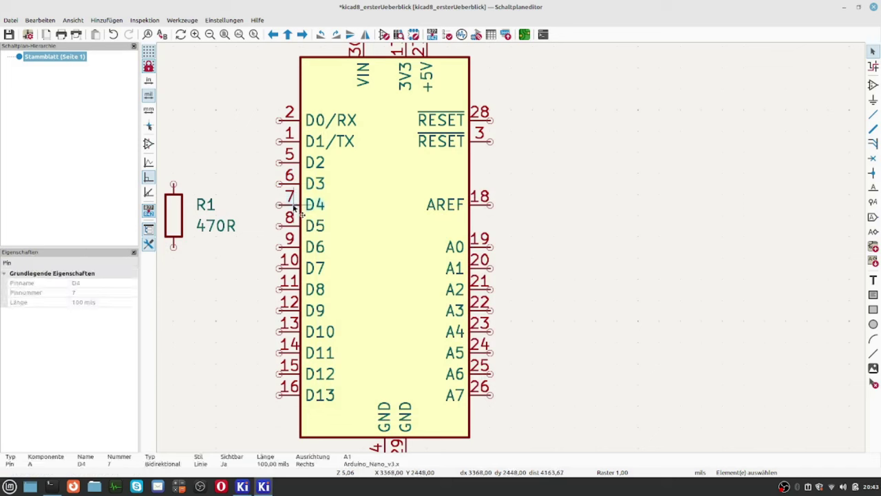
{"action": "right_click", "coordinate": [280, 208]}
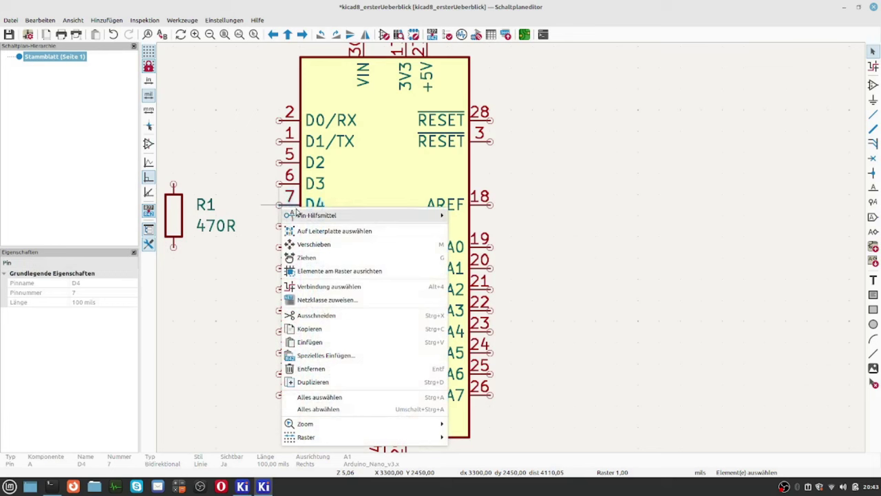
{"action": "mouse_move", "coordinate": [296, 217]}
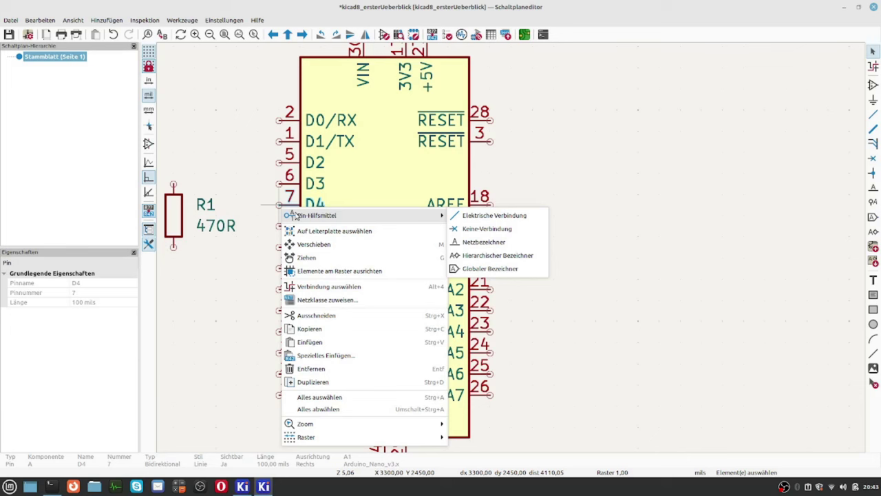
{"action": "left_click", "coordinate": [249, 232]}
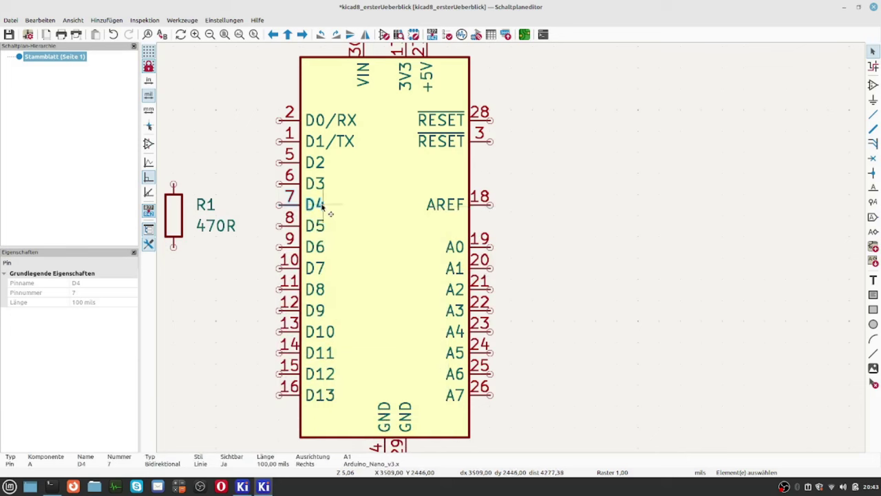
{"action": "left_click_drag", "start_coordinate": [313, 206], "coordinate": [309, 253]}
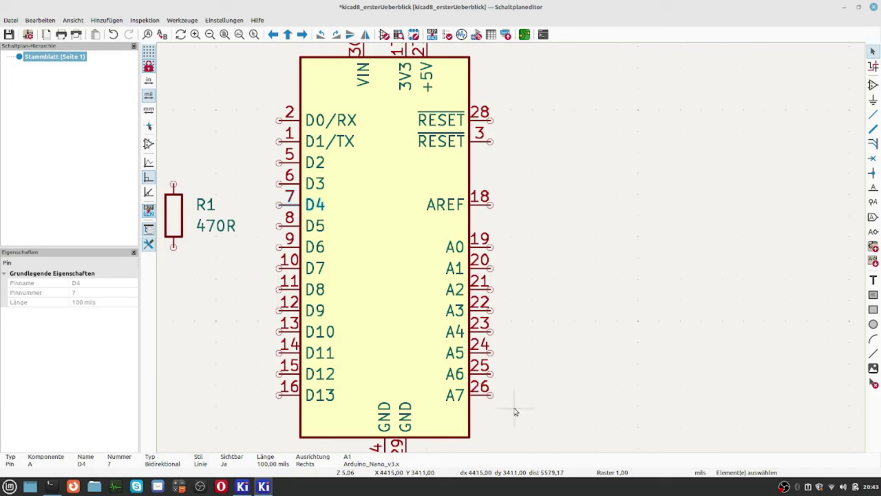
- Draw wires about 1250 mils long from pins A0 to A7 together using the pin helpers, and undo them
{"action": "left_click_drag", "start_coordinate": [514, 408], "coordinate": [481, 239]}
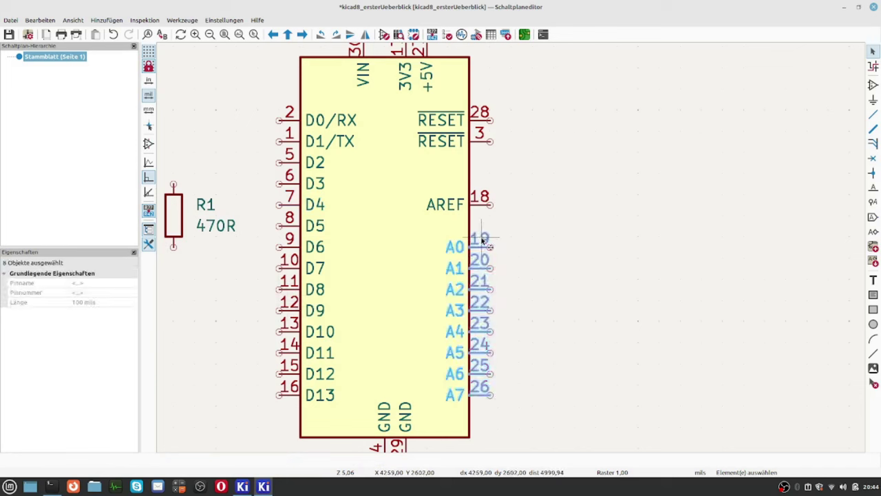
{"action": "right_click", "coordinate": [483, 249]}
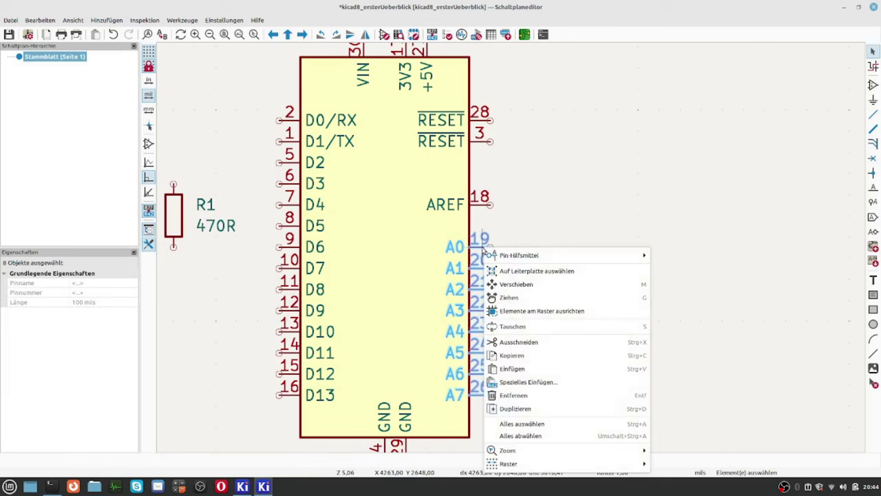
{"action": "mouse_move", "coordinate": [501, 255]}
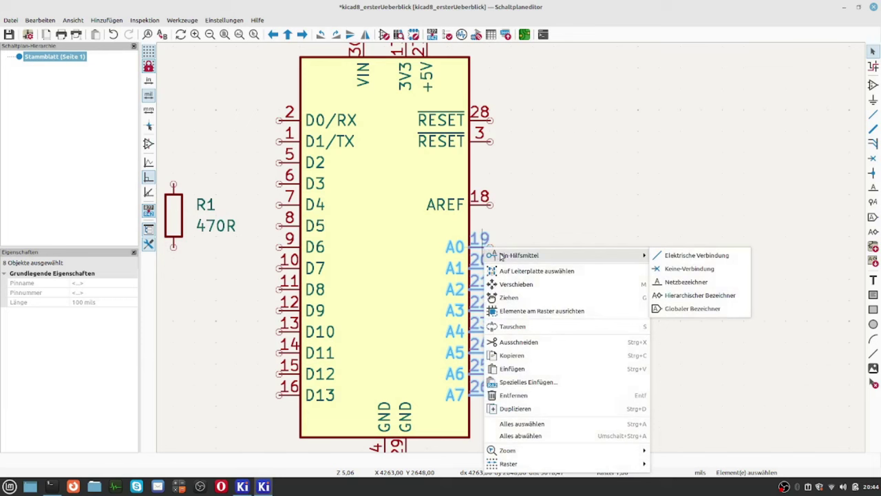
{"action": "left_click", "coordinate": [666, 258]}
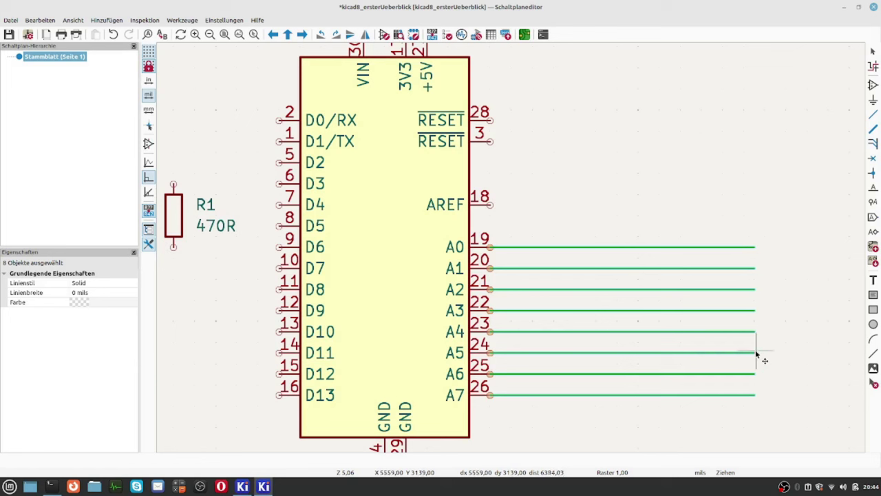
{"action": "left_click", "coordinate": [756, 353]}
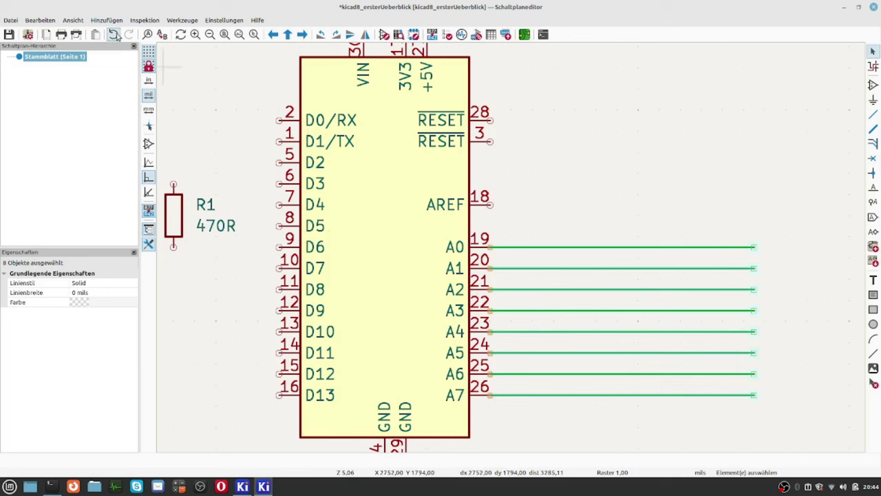
{"action": "left_click", "coordinate": [114, 35]}
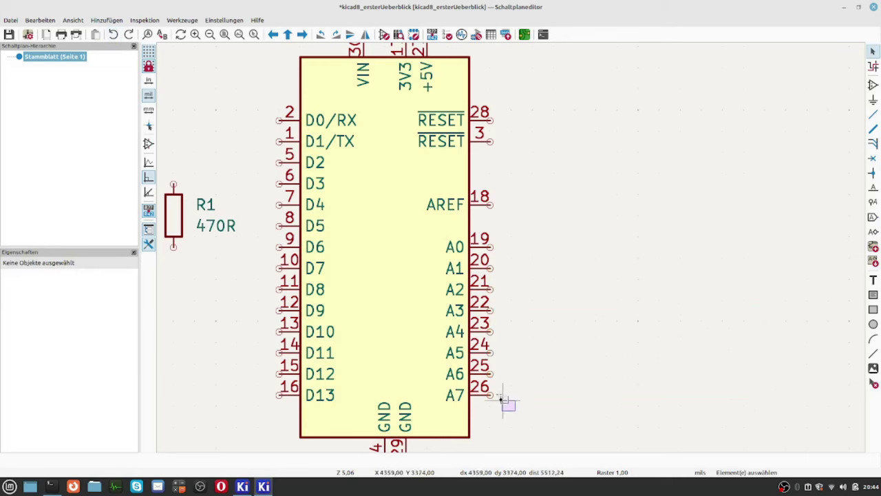
- Put no-connect flags on pins A0 to A7 together using the pin helpers, and undo them
{"action": "left_click_drag", "start_coordinate": [513, 409], "coordinate": [481, 238]}
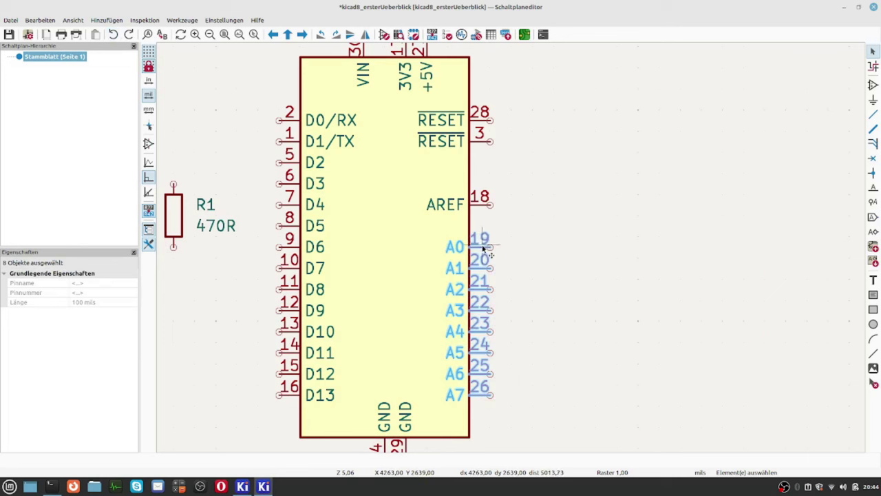
{"action": "right_click", "coordinate": [483, 248]}
{"action": "mouse_move", "coordinate": [509, 252]}
{"action": "left_click", "coordinate": [715, 266]}
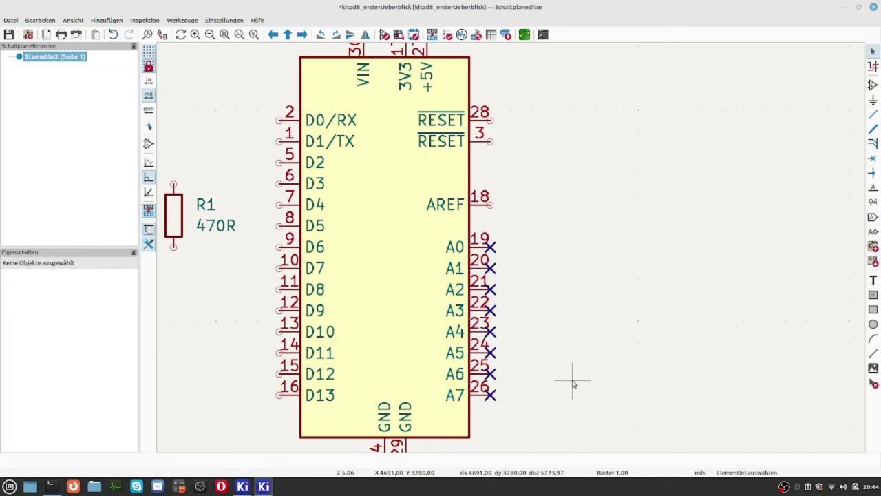
{"action": "left_click", "coordinate": [113, 35]}
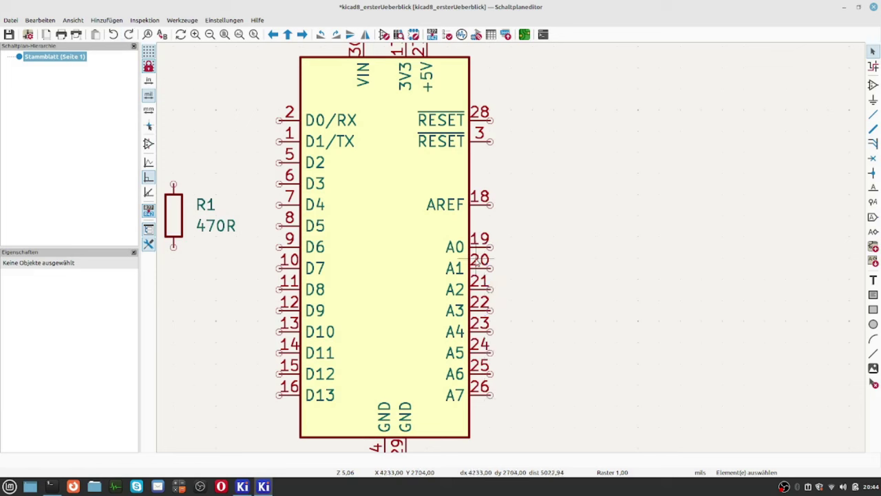
- Add net labels to pins A0 to A7 together using the pin helpers, and undo them
{"action": "left_click_drag", "start_coordinate": [495, 398], "coordinate": [503, 236]}
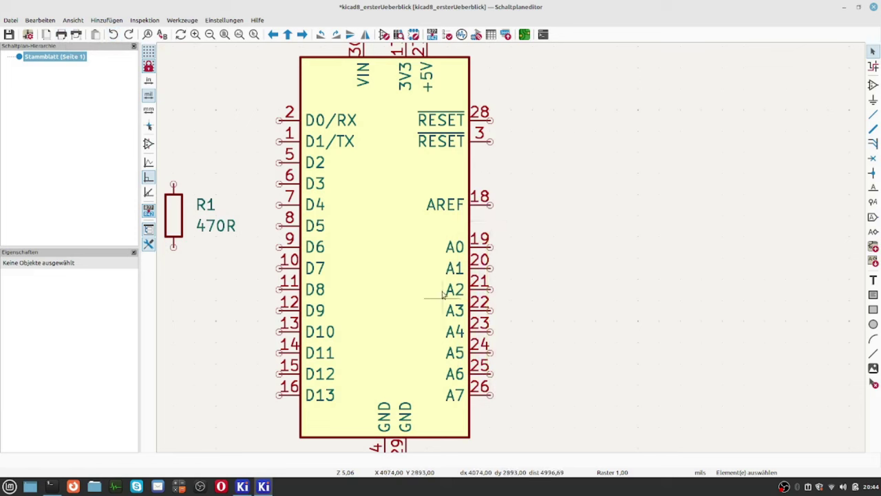
{"action": "left_click_drag", "start_coordinate": [485, 278], "coordinate": [502, 315]}
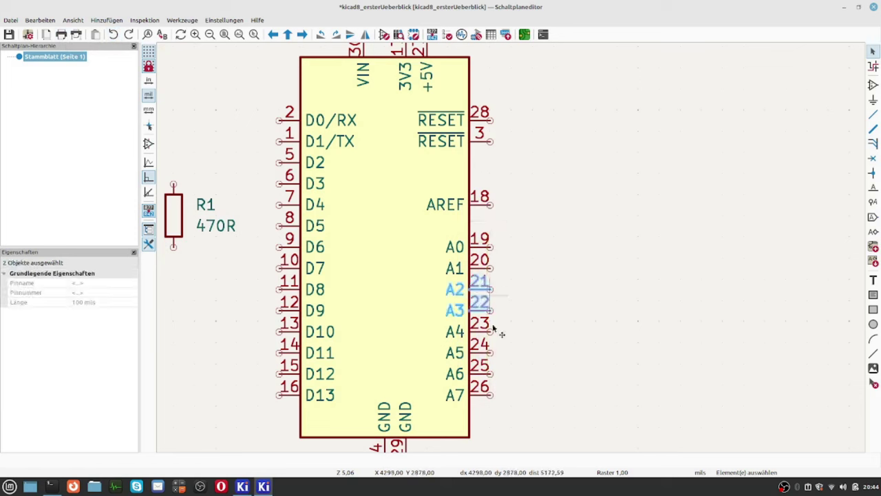
{"action": "left_click", "coordinate": [515, 407]}
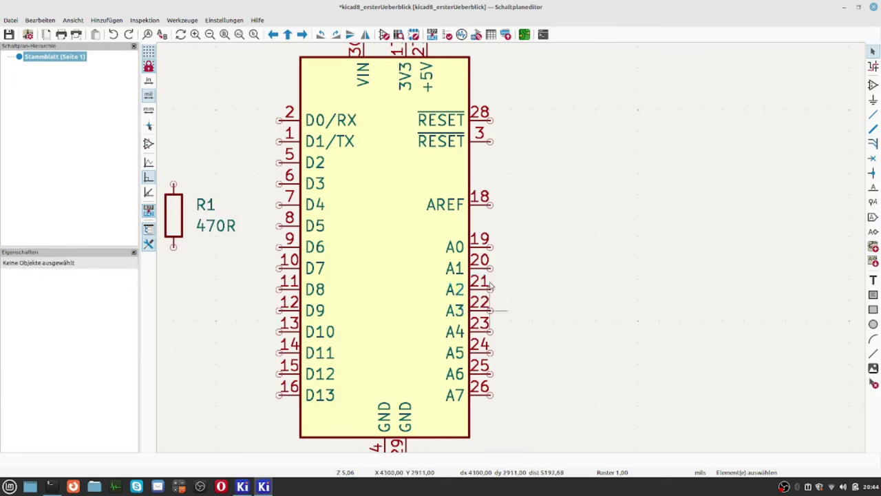
{"action": "left_click", "coordinate": [485, 265]}
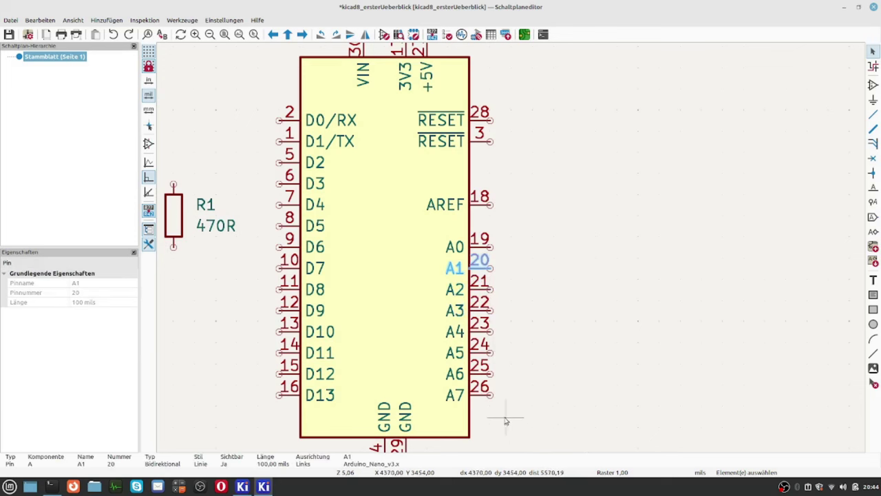
{"action": "left_click_drag", "start_coordinate": [504, 416], "coordinate": [480, 240]}
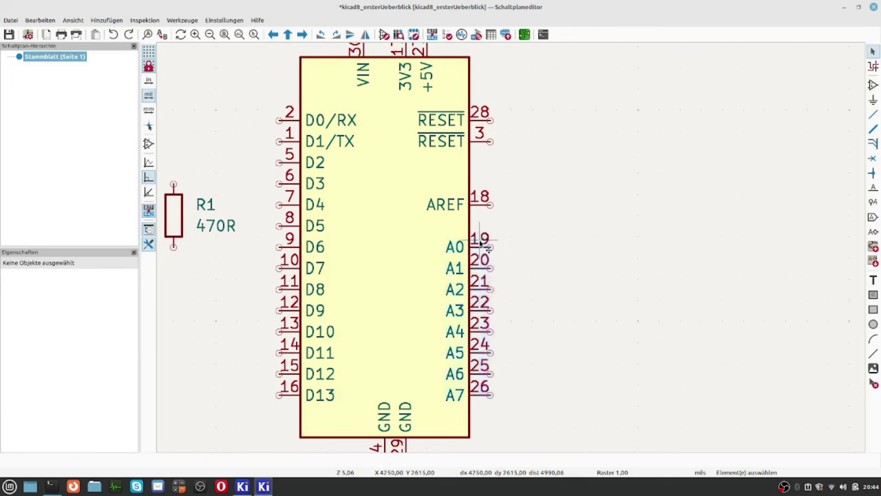
{"action": "right_click", "coordinate": [480, 246]}
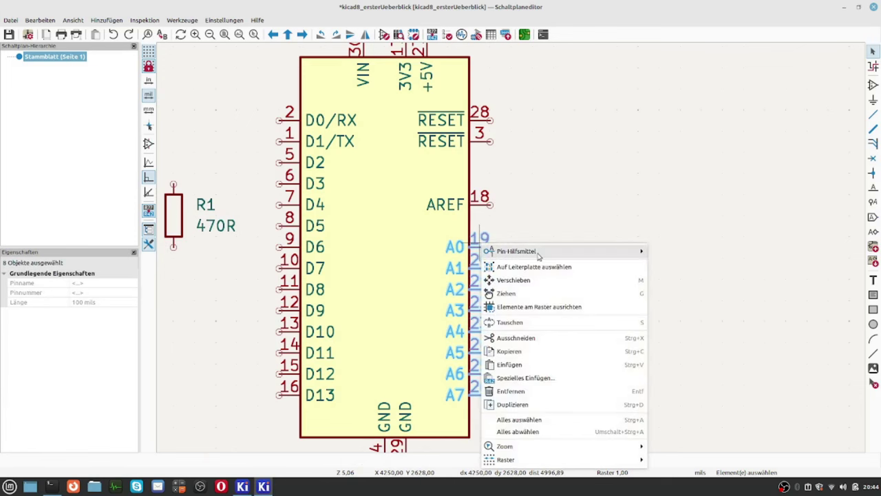
{"action": "mouse_move", "coordinate": [539, 254]}
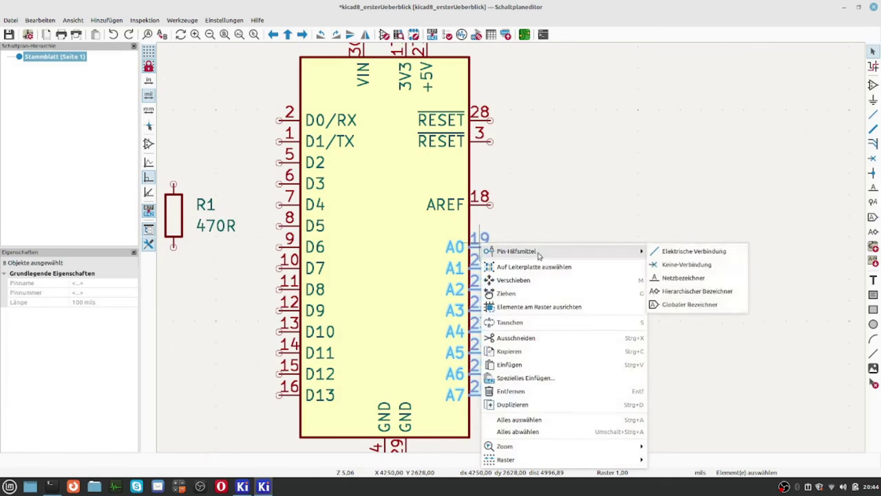
{"action": "left_click", "coordinate": [699, 278]}
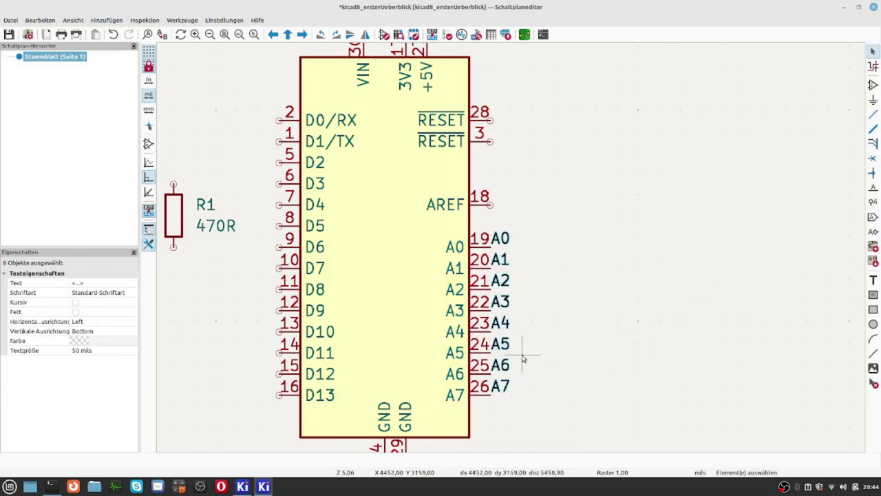
{"action": "left_click", "coordinate": [113, 35]}
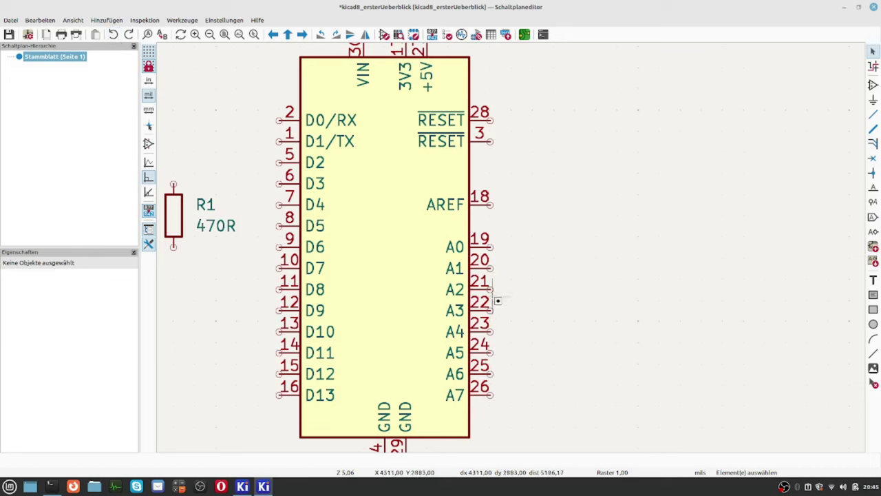
- Draw wires about 750 mils long from pins A0 to A7 together using the pin helpers, keeping the default wire properties
{"action": "left_click_drag", "start_coordinate": [509, 384], "coordinate": [477, 242]}
{"action": "right_click", "coordinate": [478, 243]}
{"action": "mouse_move", "coordinate": [537, 251]}
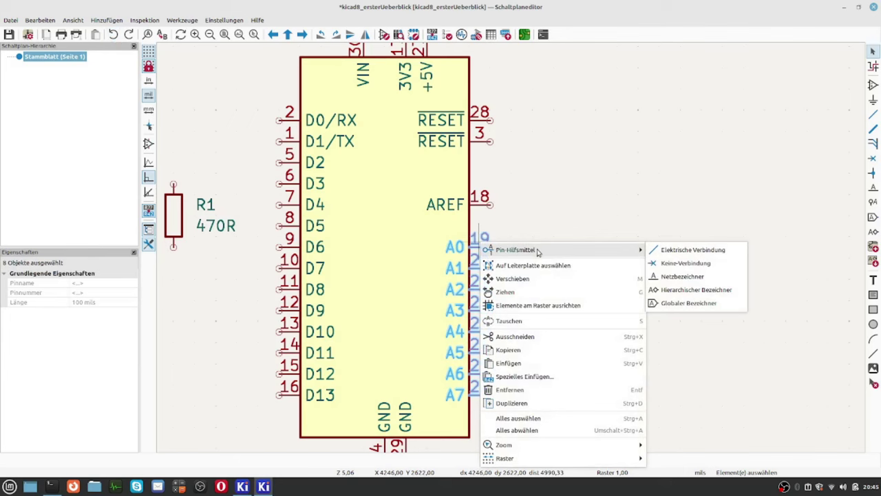
{"action": "left_click", "coordinate": [673, 250]}
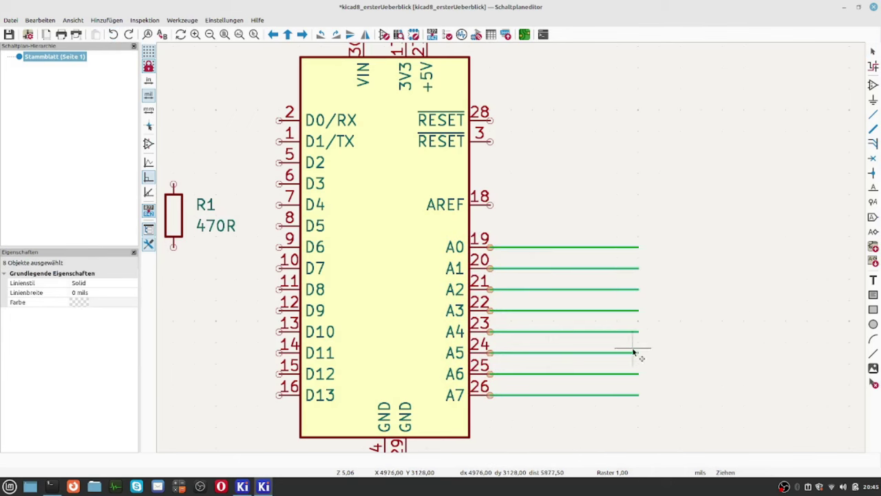
{"action": "double_click", "coordinate": [654, 352]}
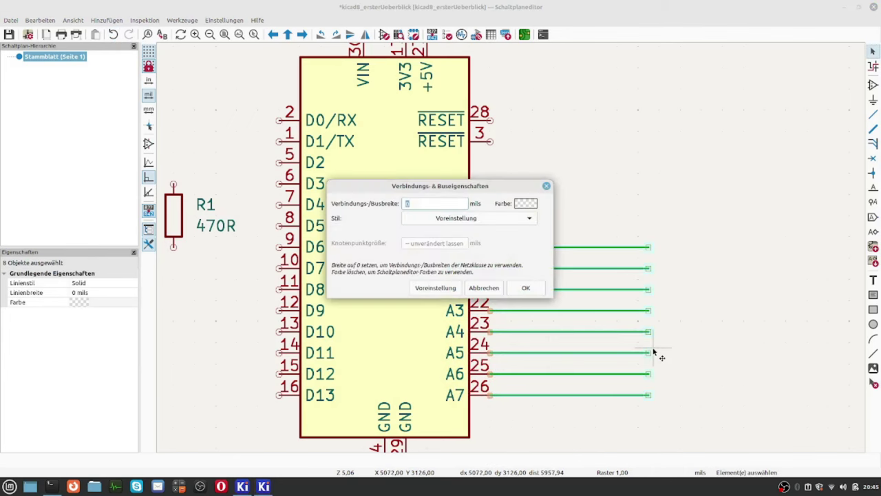
{"action": "left_click", "coordinate": [527, 288]}
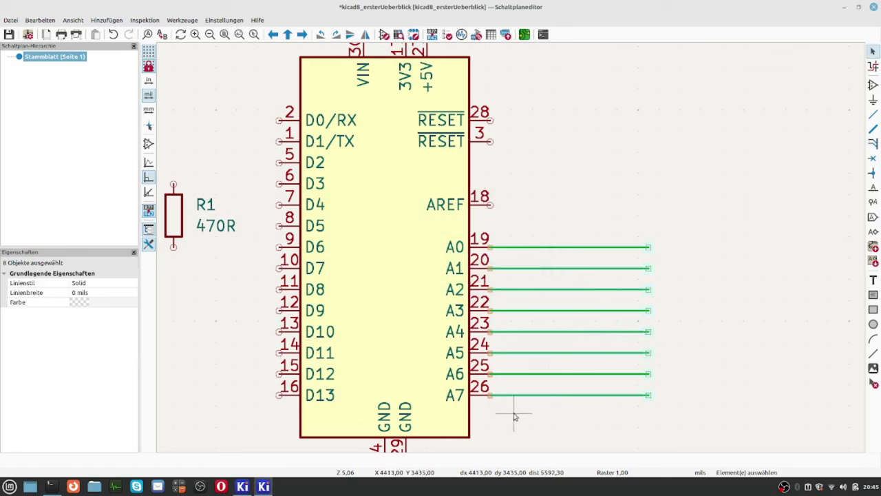
{"action": "left_click_drag", "start_coordinate": [515, 414], "coordinate": [480, 246]}
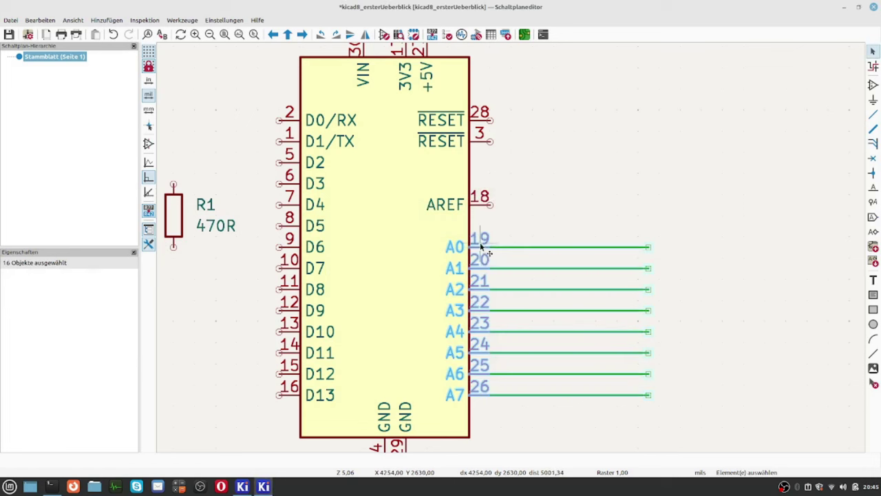
{"action": "right_click", "coordinate": [481, 250]}
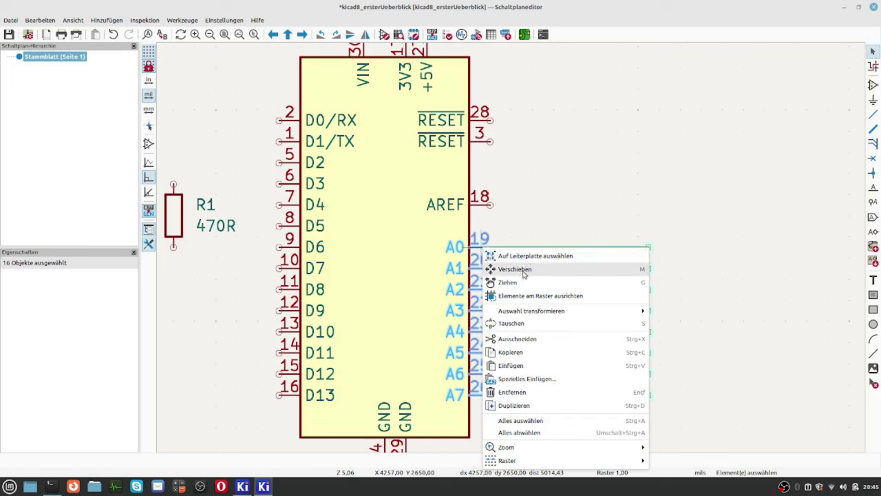
{"action": "left_click", "coordinate": [726, 256]}
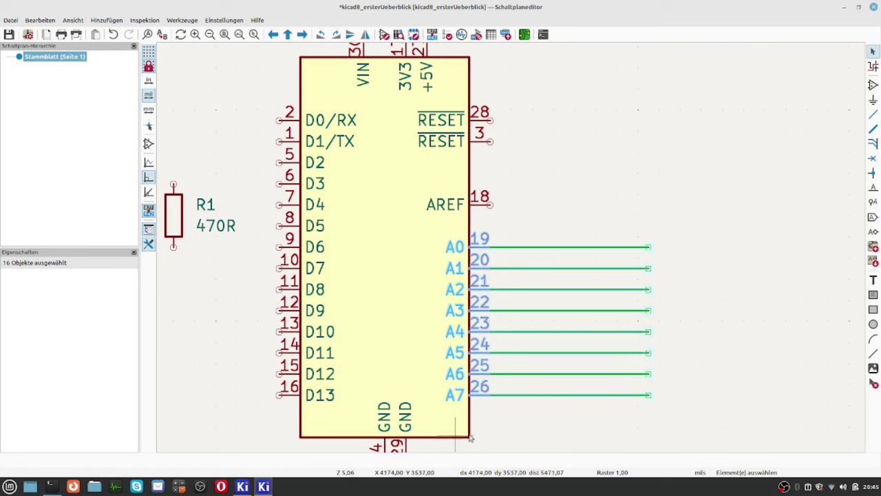
{"action": "left_click", "coordinate": [481, 417]}
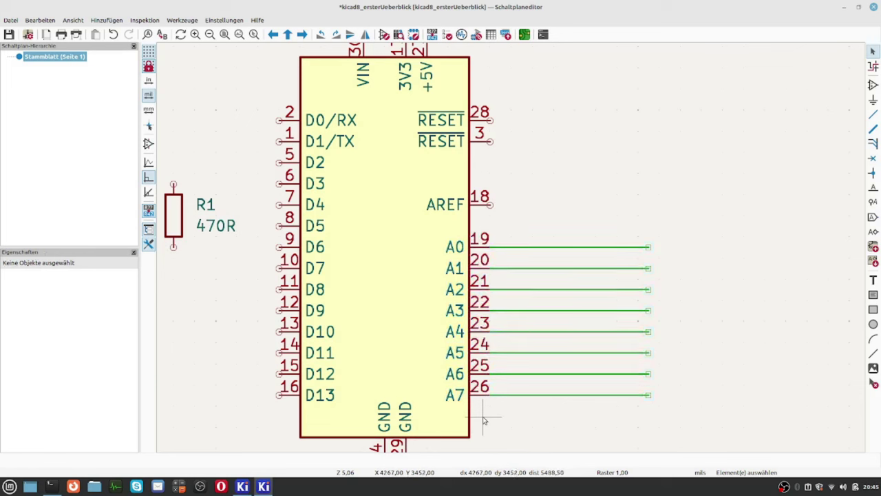
- Add net labels to pins A5, A6 and A7 with the pin helpers and move them to the free ends of their wires
{"action": "left_click_drag", "start_coordinate": [480, 411], "coordinate": [473, 352]}
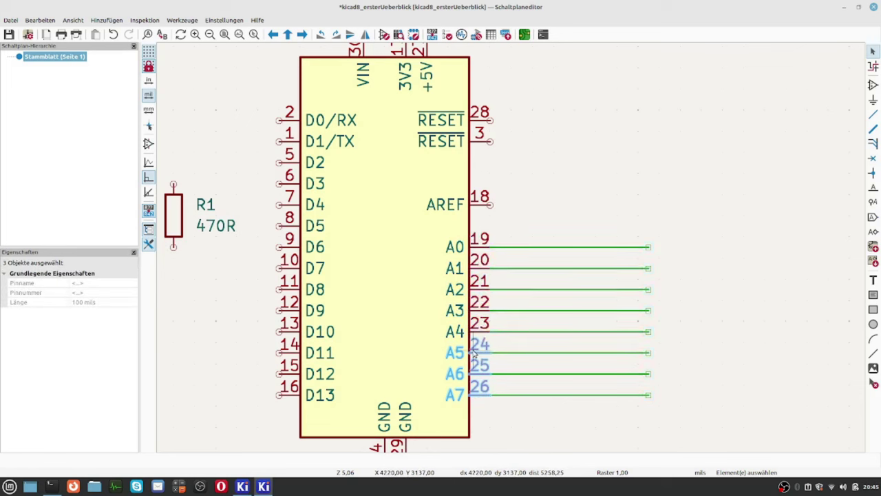
{"action": "right_click", "coordinate": [474, 353]}
{"action": "mouse_move", "coordinate": [531, 134]}
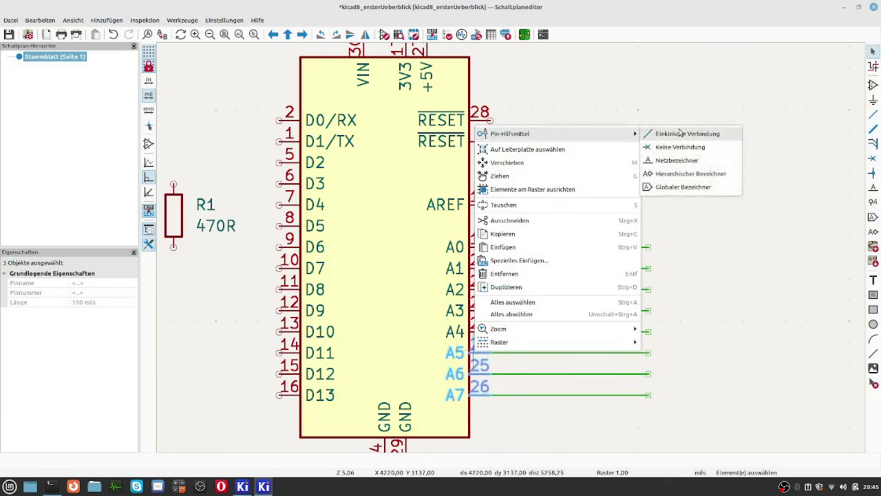
{"action": "left_click", "coordinate": [678, 160]}
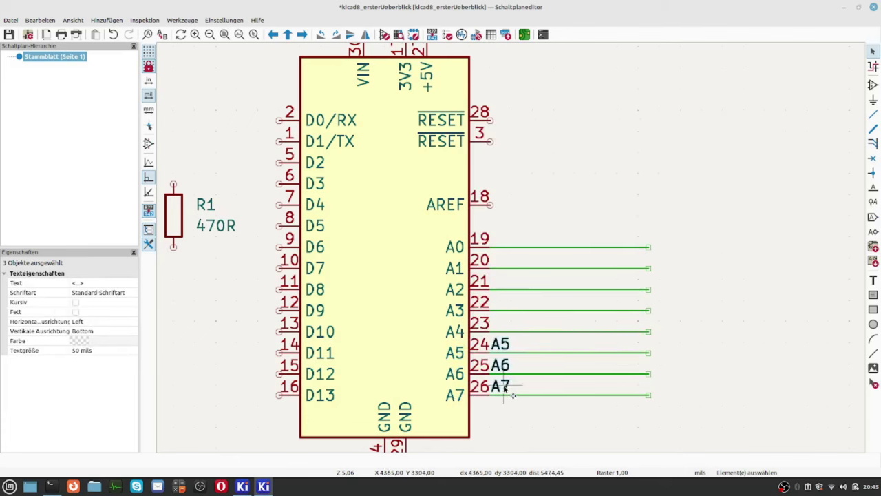
{"action": "left_click_drag", "start_coordinate": [506, 389], "coordinate": [659, 399]}
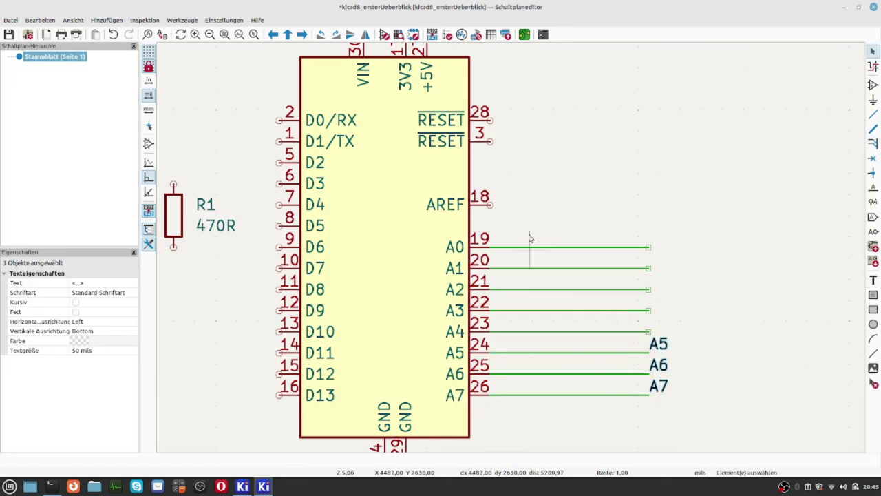
- Add global labels to pins A0 and A1 with the pin helpers and move them beyond their wires to about X 5250 mils, keeping them connected
{"action": "left_click_drag", "start_coordinate": [492, 267], "coordinate": [474, 231]}
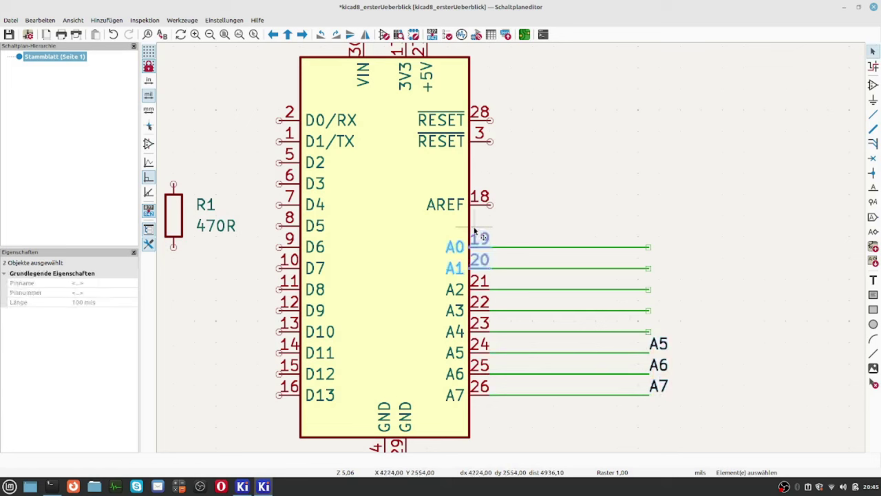
{"action": "right_click", "coordinate": [477, 235]}
{"action": "mouse_move", "coordinate": [515, 245]}
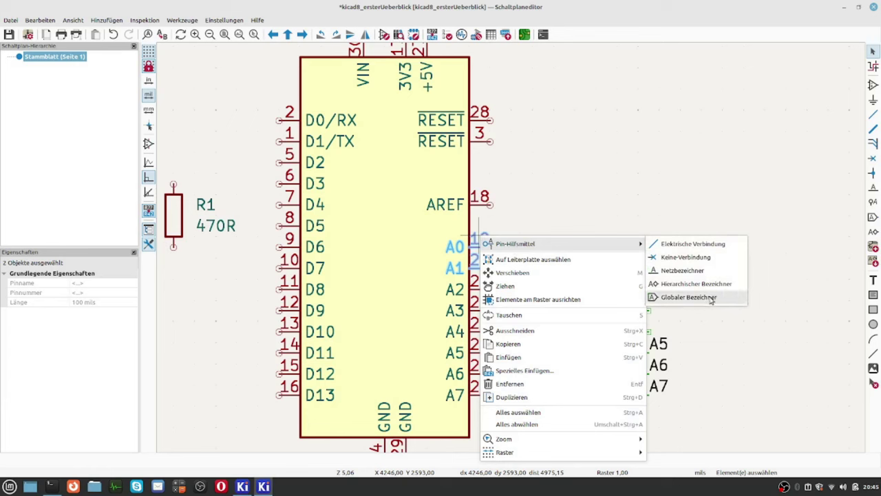
{"action": "left_click", "coordinate": [688, 297]}
{"action": "left_click_drag", "start_coordinate": [525, 249], "coordinate": [695, 256]}
{"action": "key", "text": "Escape"}
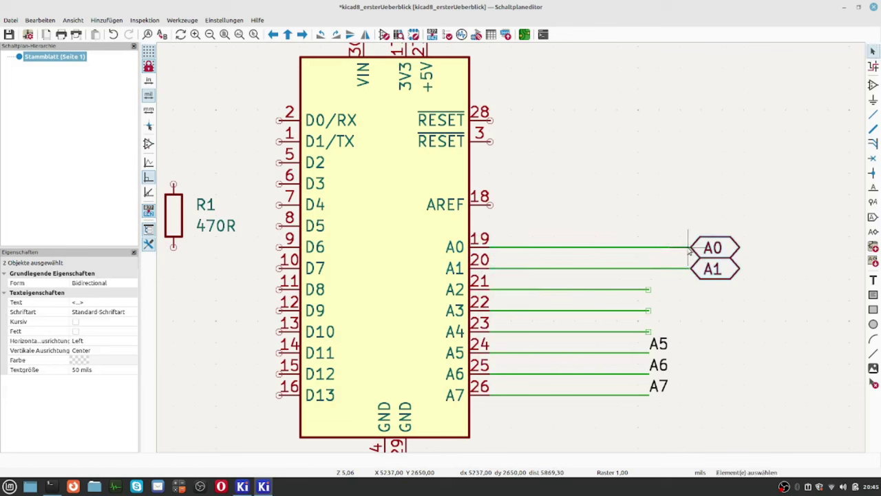
{"action": "left_click", "coordinate": [487, 270]}
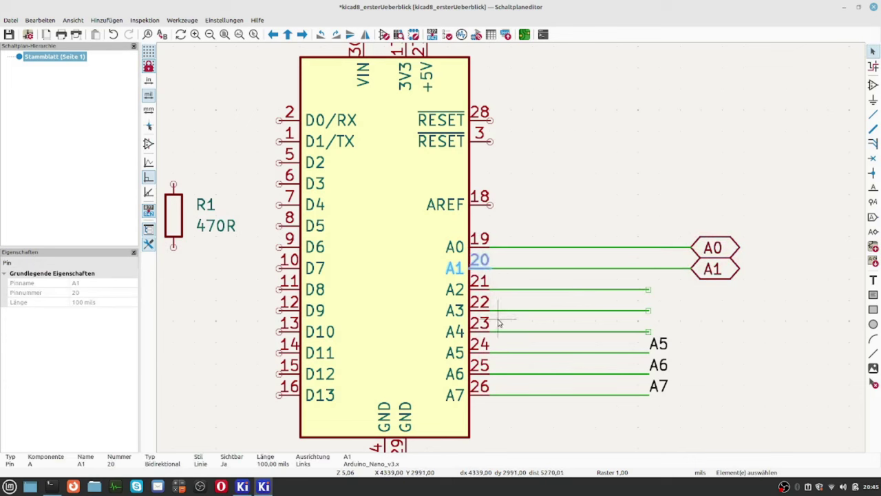
{"action": "key", "text": "Escape"}
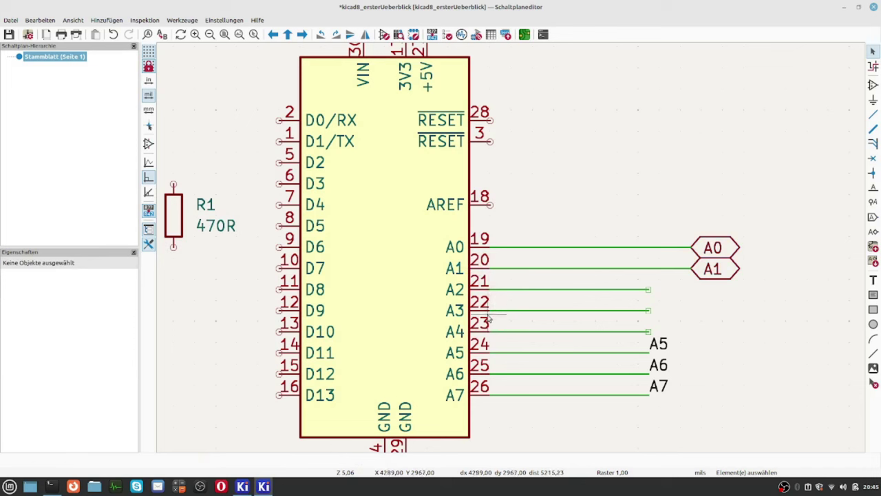
- Add hierarchical labels to pins A2 and A3 with the pin helpers and move them to the free ends of their wires
{"action": "left_click_drag", "start_coordinate": [480, 284], "coordinate": [480, 283]}
{"action": "right_click", "coordinate": [483, 286]}
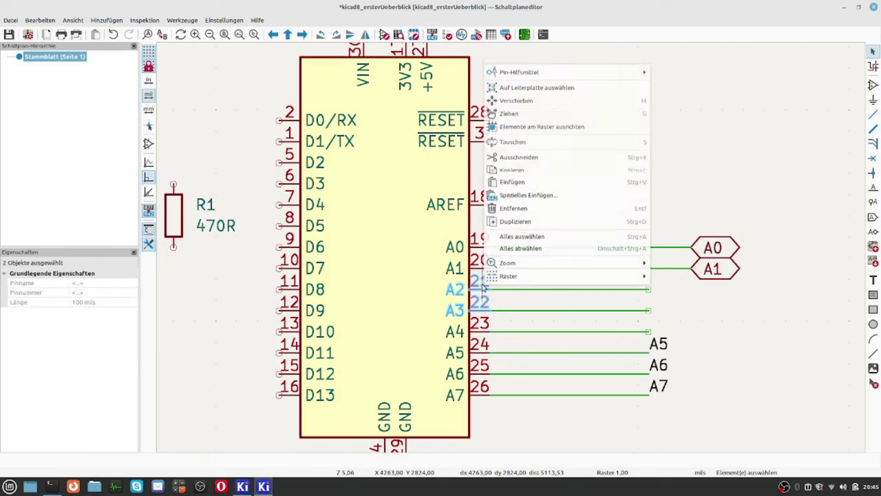
{"action": "mouse_move", "coordinate": [597, 67]}
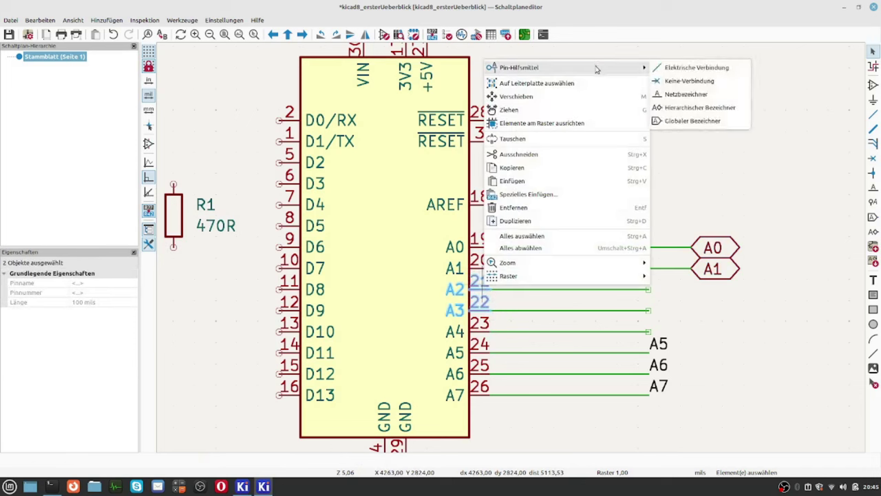
{"action": "left_click", "coordinate": [678, 109]}
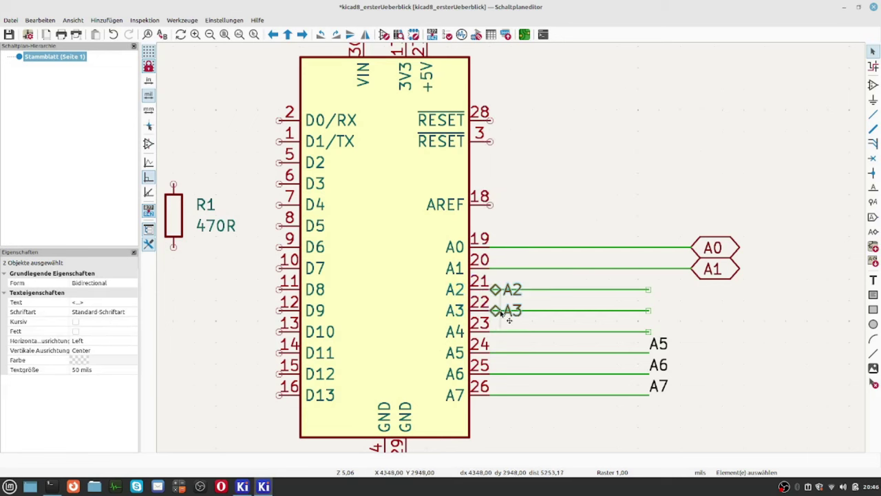
{"action": "left_click_drag", "start_coordinate": [497, 313], "coordinate": [655, 312]}
{"action": "left_click", "coordinate": [779, 305]}
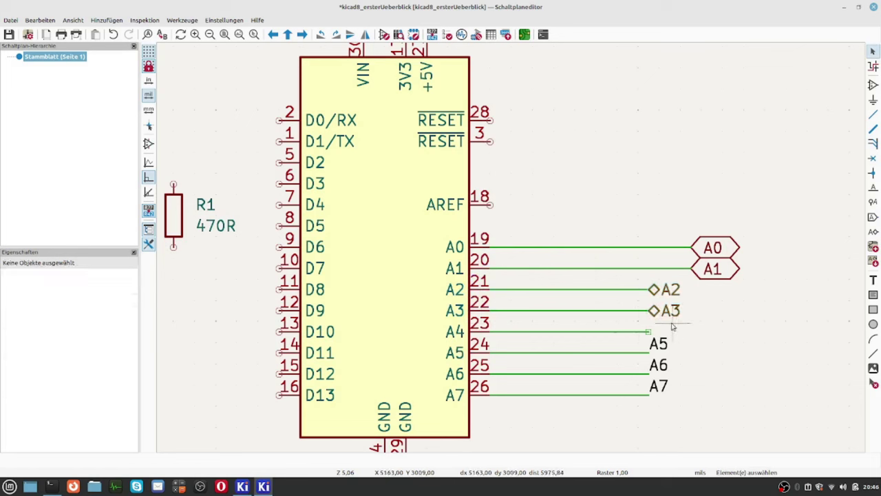
- Look through the available shapes for the hierarchical label A3 without choosing a different one
{"action": "left_click", "coordinate": [675, 314]}
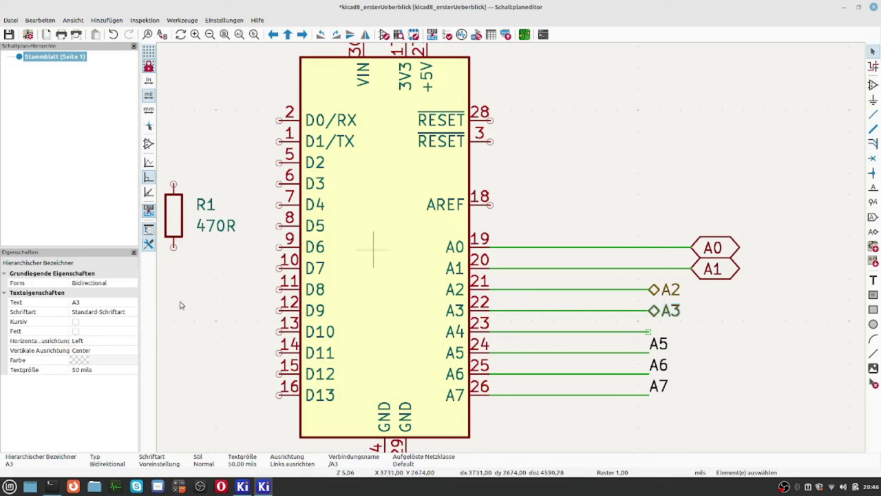
{"action": "left_click", "coordinate": [84, 284]}
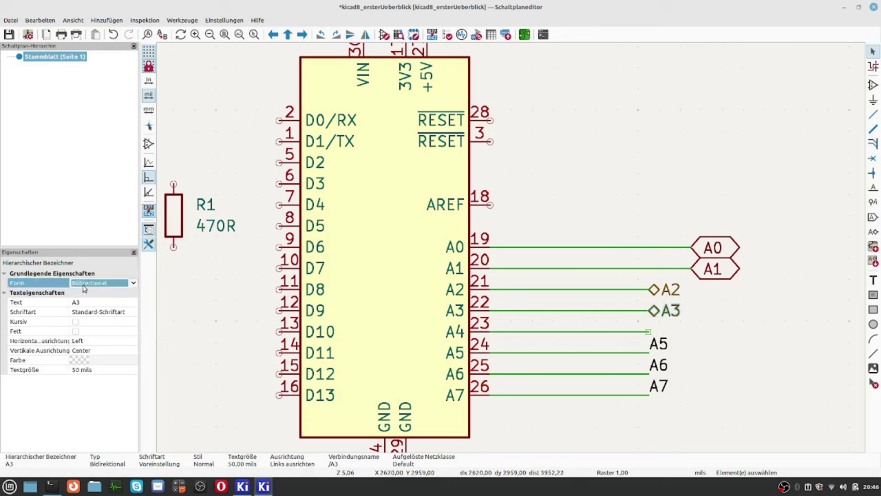
{"action": "left_click", "coordinate": [136, 283]}
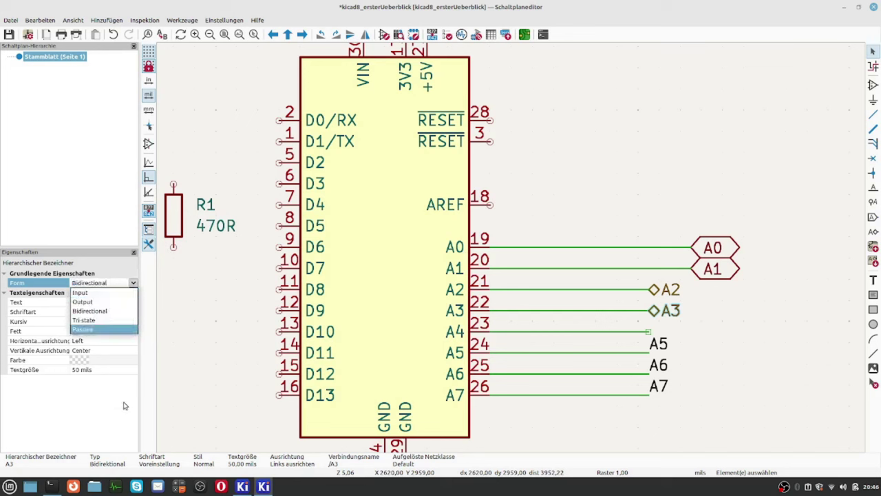
{"action": "left_click", "coordinate": [103, 413]}
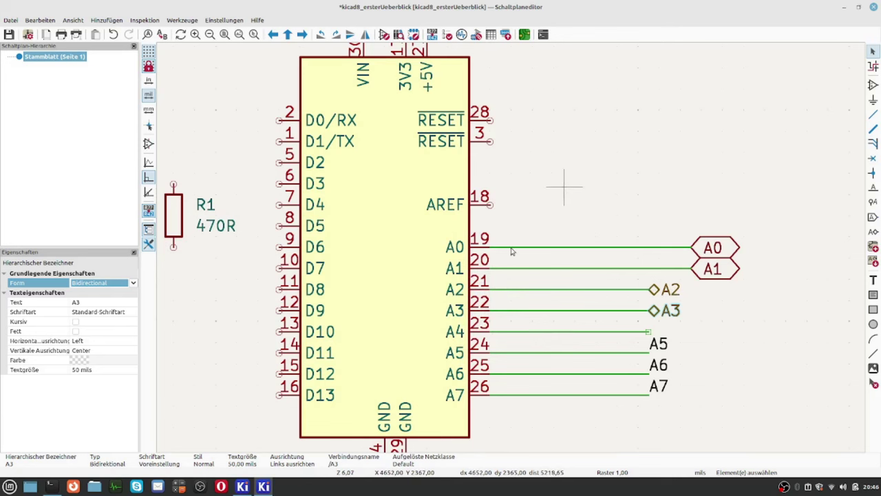
- Add a hierarchical label to the VIN pin with the pin helpers and move it slightly above the pin, keeping it connected
{"action": "scroll", "coordinate": [566, 186], "scroll_direction": "up", "scroll_amount": 2}
{"action": "scroll", "coordinate": [511, 249], "scroll_direction": "down", "scroll_amount": 3}
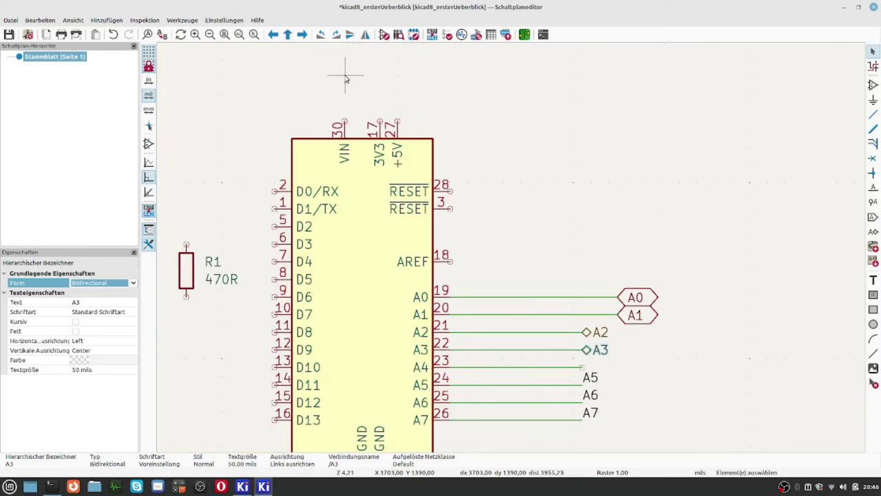
{"action": "scroll", "coordinate": [349, 77], "scroll_direction": "up", "scroll_amount": 1}
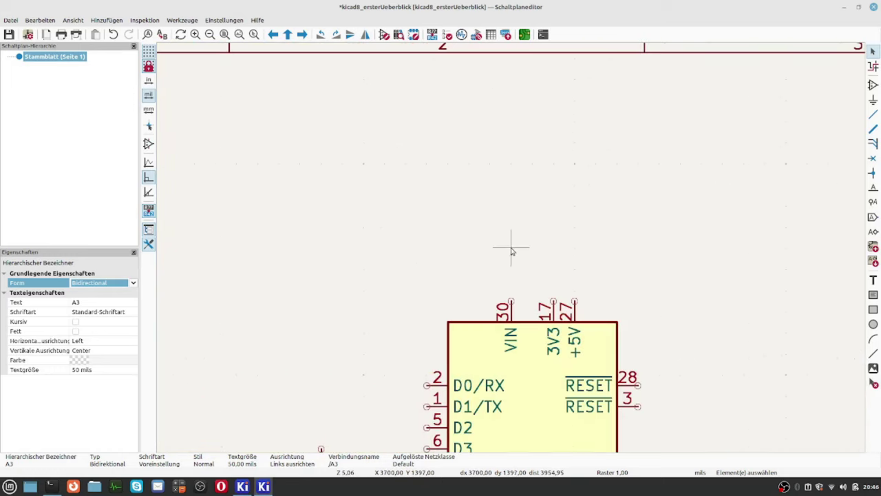
{"action": "left_click", "coordinate": [513, 299]}
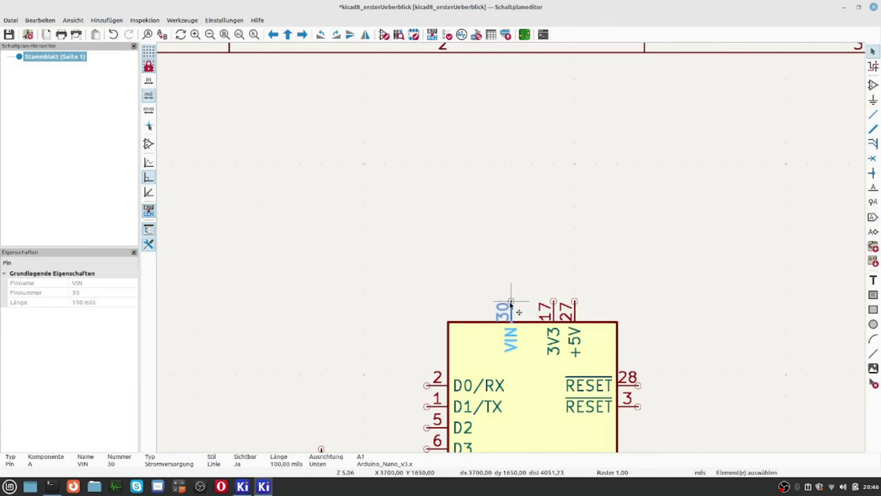
{"action": "right_click", "coordinate": [511, 305]}
{"action": "mouse_move", "coordinate": [573, 77]}
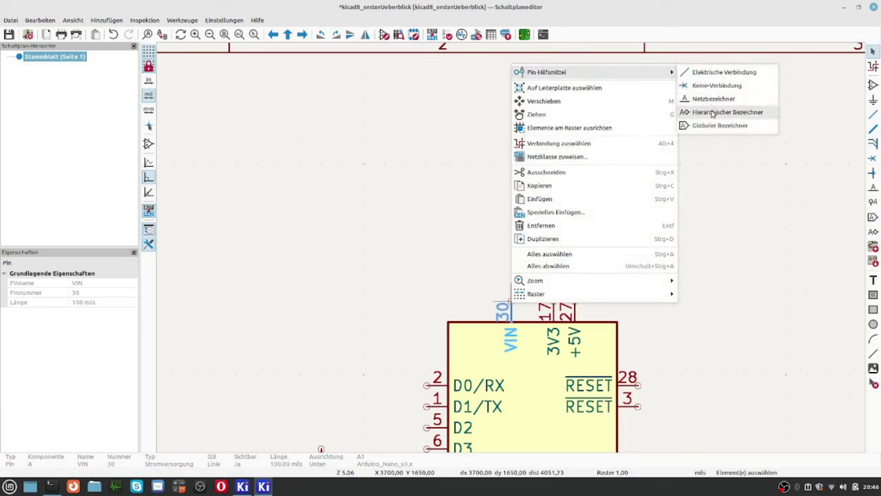
{"action": "left_click", "coordinate": [719, 112]}
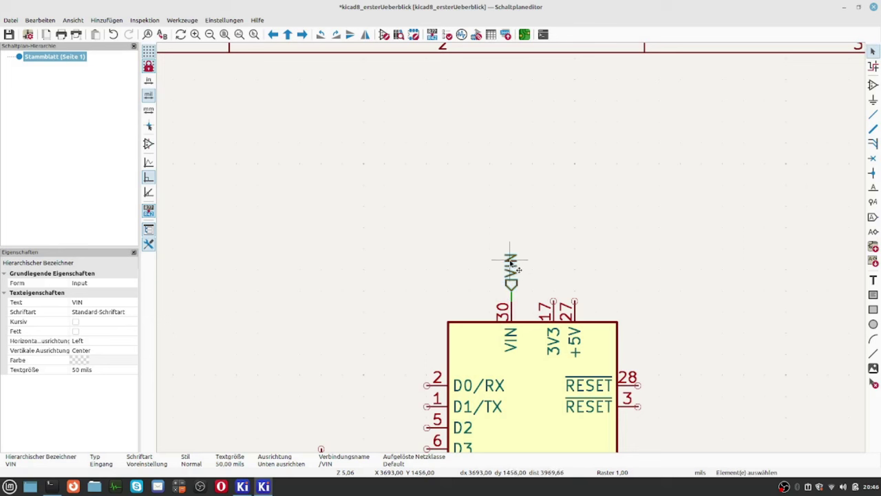
{"action": "left_click", "coordinate": [510, 289]}
- Look through the available shapes for the hierarchical label VIN without choosing a different one
{"action": "left_click", "coordinate": [125, 285]}
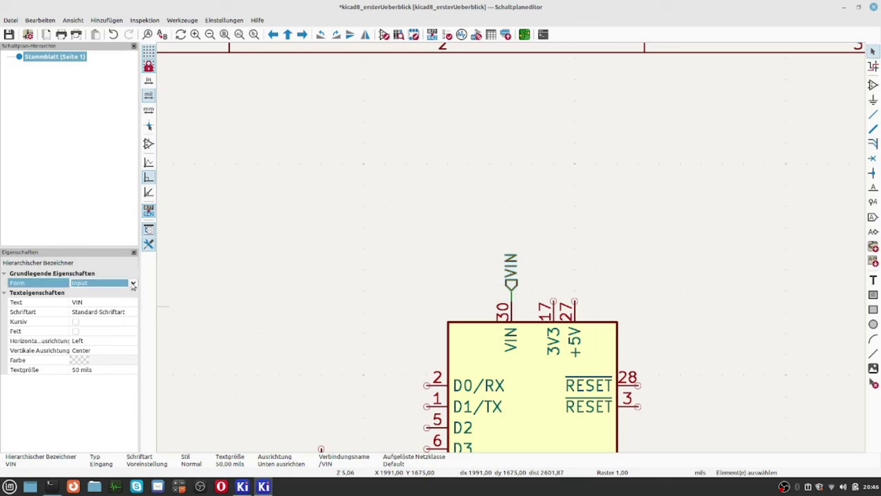
{"action": "left_click", "coordinate": [133, 284]}
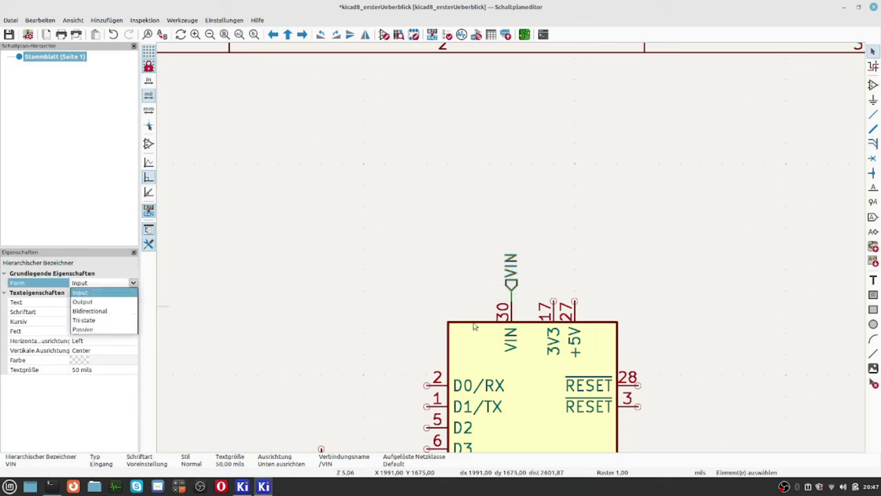
{"action": "left_click", "coordinate": [473, 289]}
{"action": "scroll", "coordinate": [475, 286], "scroll_direction": "down", "scroll_amount": 3}
{"action": "scroll", "coordinate": [714, 349], "scroll_direction": "up", "scroll_amount": 1}
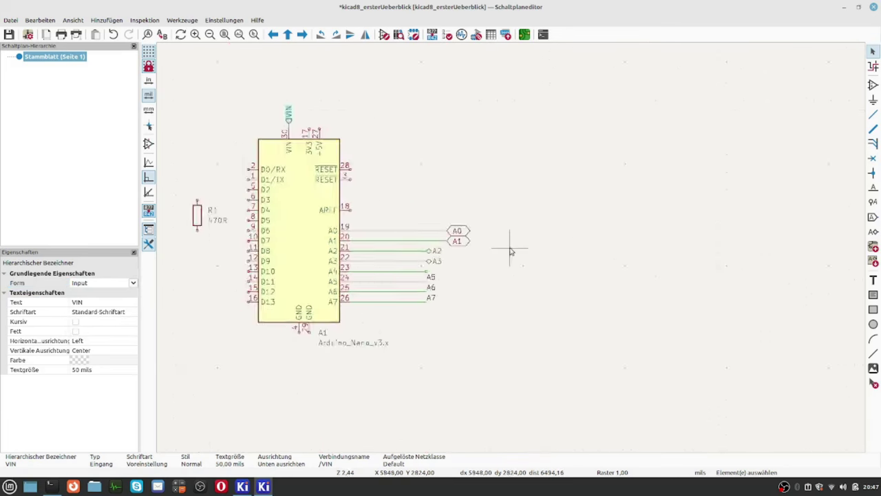
{"action": "scroll", "coordinate": [511, 252], "scroll_direction": "up", "scroll_amount": 3}
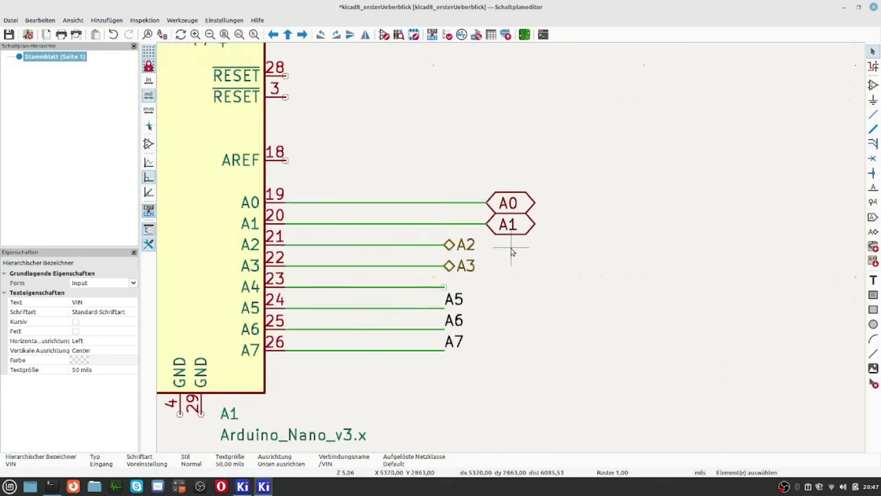
{"action": "scroll", "coordinate": [511, 251], "scroll_direction": "down", "scroll_amount": 4}
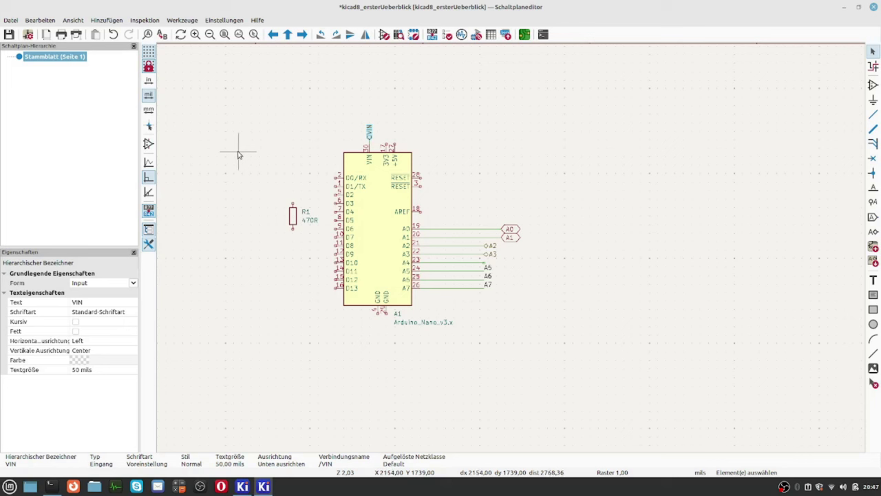
{"action": "left_click", "coordinate": [239, 157]}
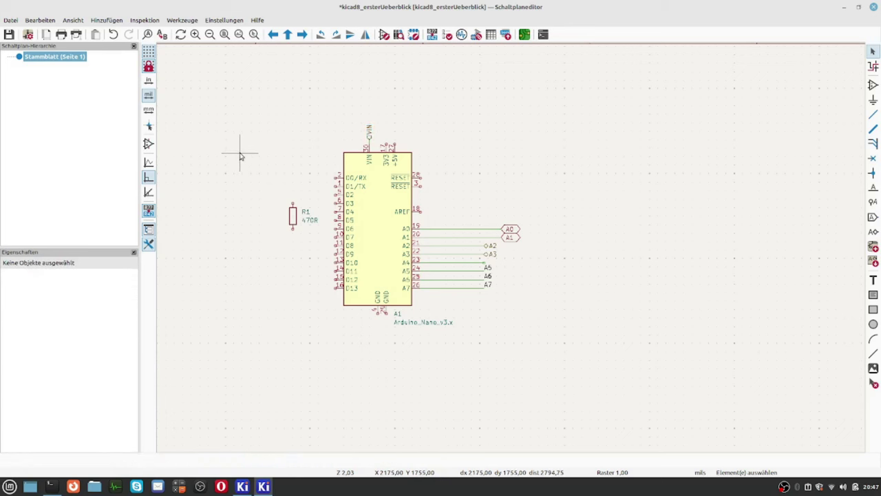